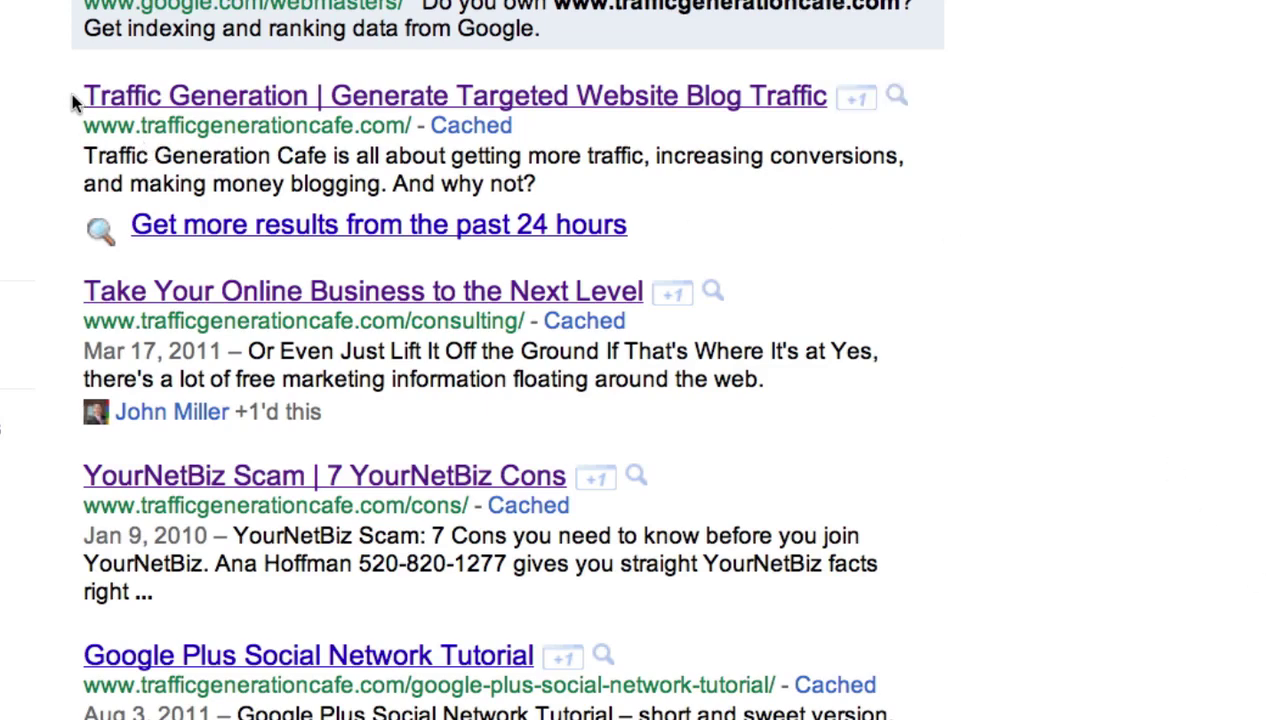
Highlight the title and the description of the Traffic Generation Cafe home page in the Google search results
drag(74, 94, 834, 106)
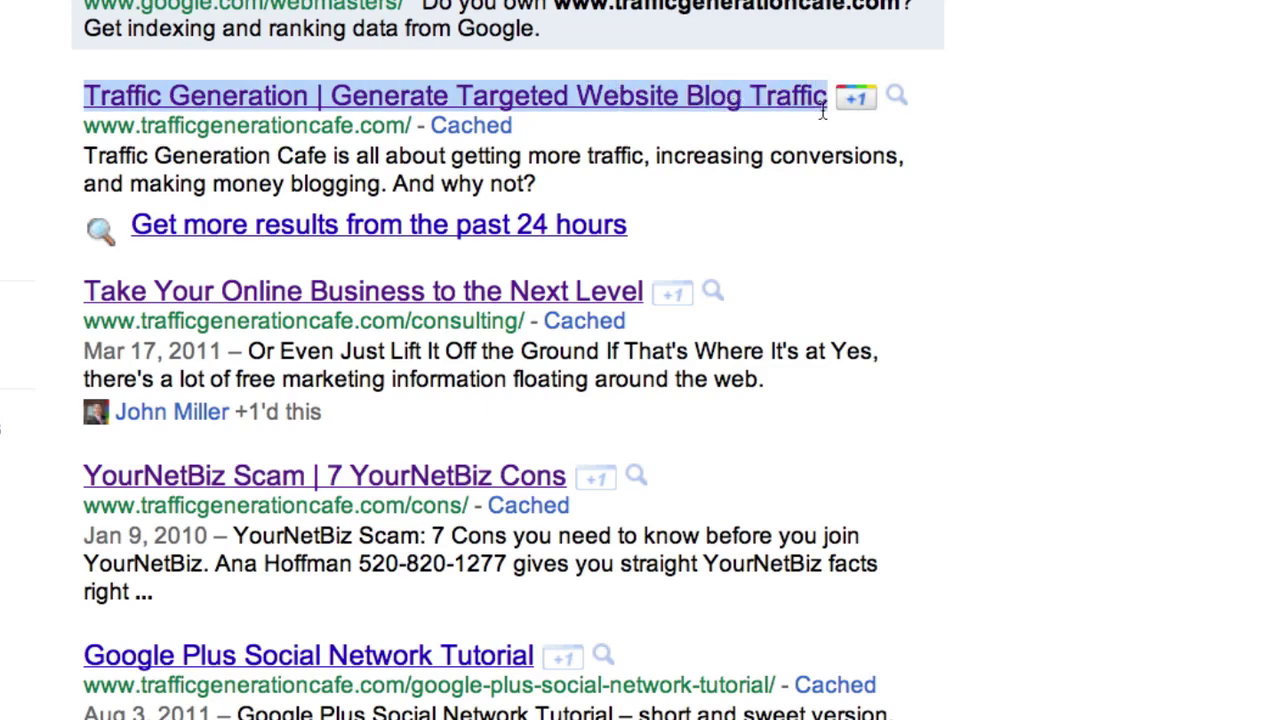
click(86, 160)
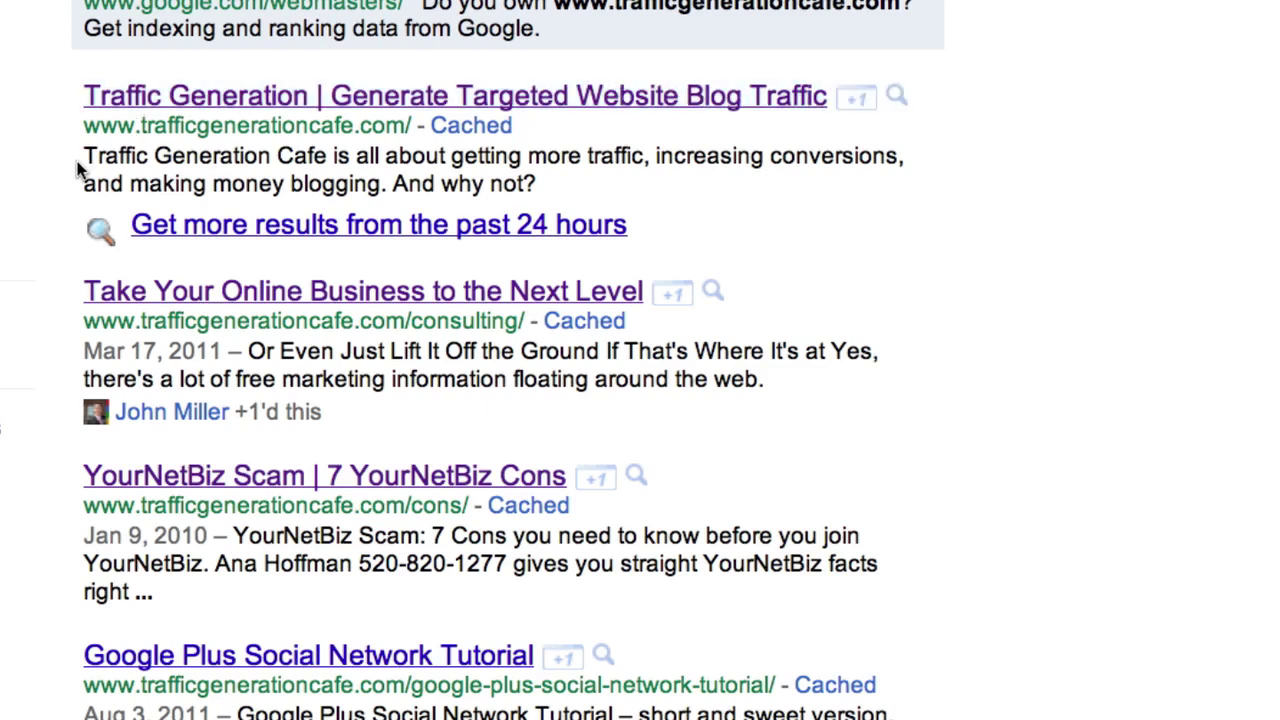
drag(86, 158, 540, 184)
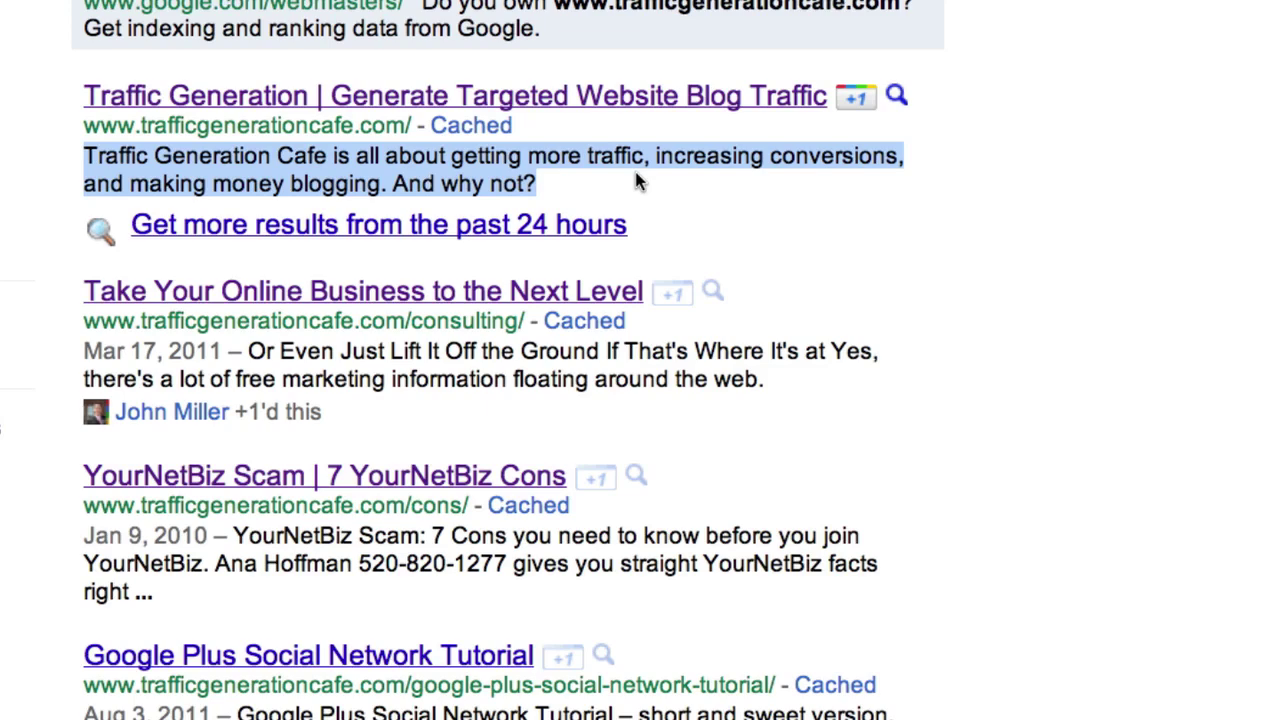
click(693, 197)
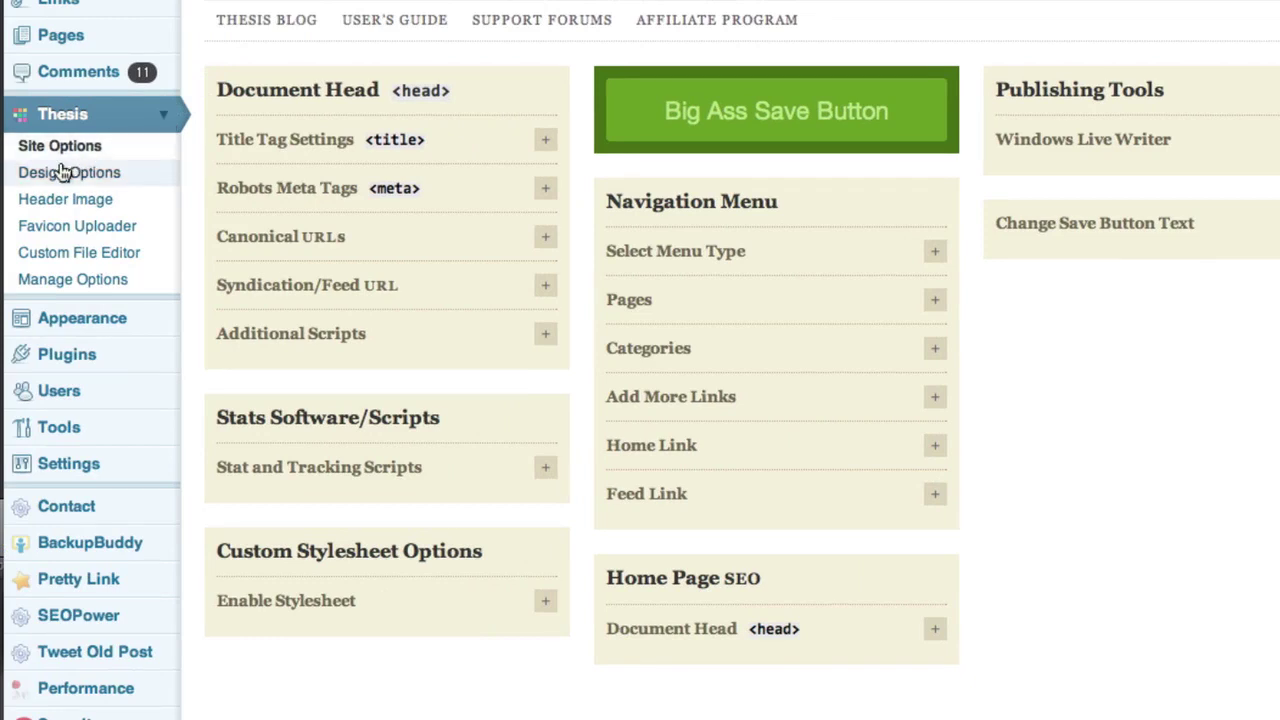
Expand the document head settings under Home Page SEO and examine the home page title tag and meta description
click(934, 630)
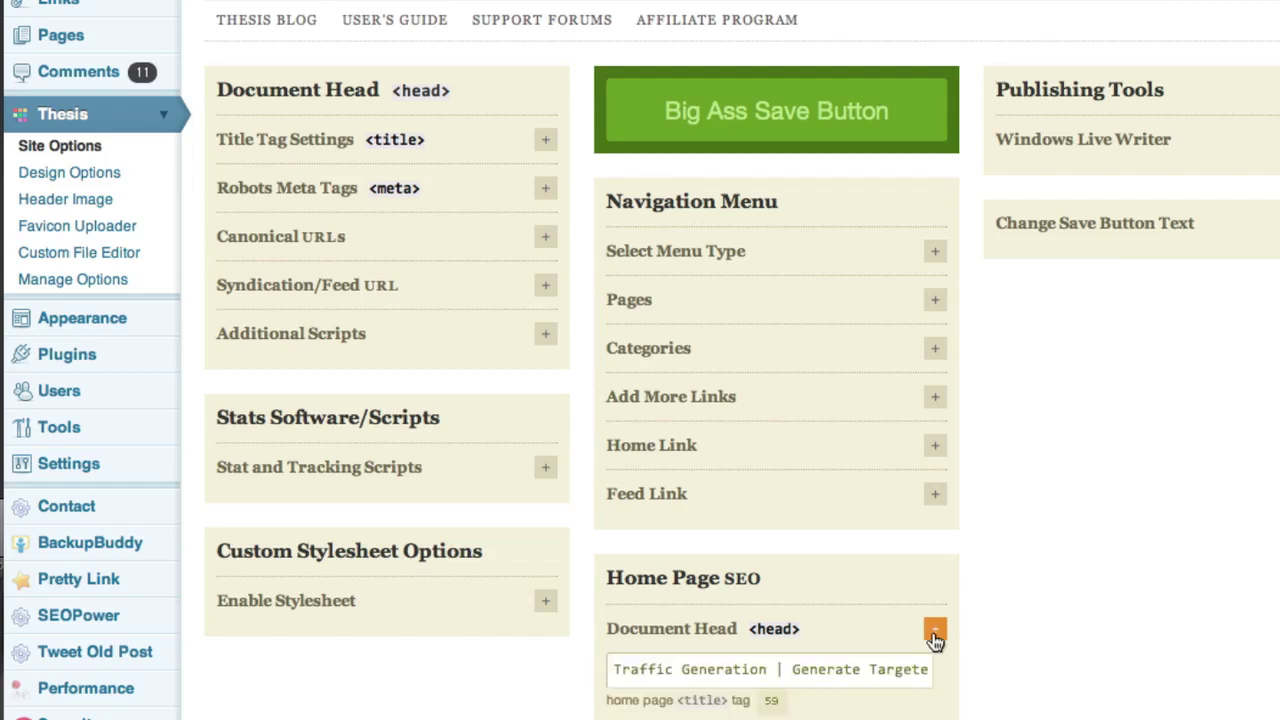
scroll(640, 360, down, 5)
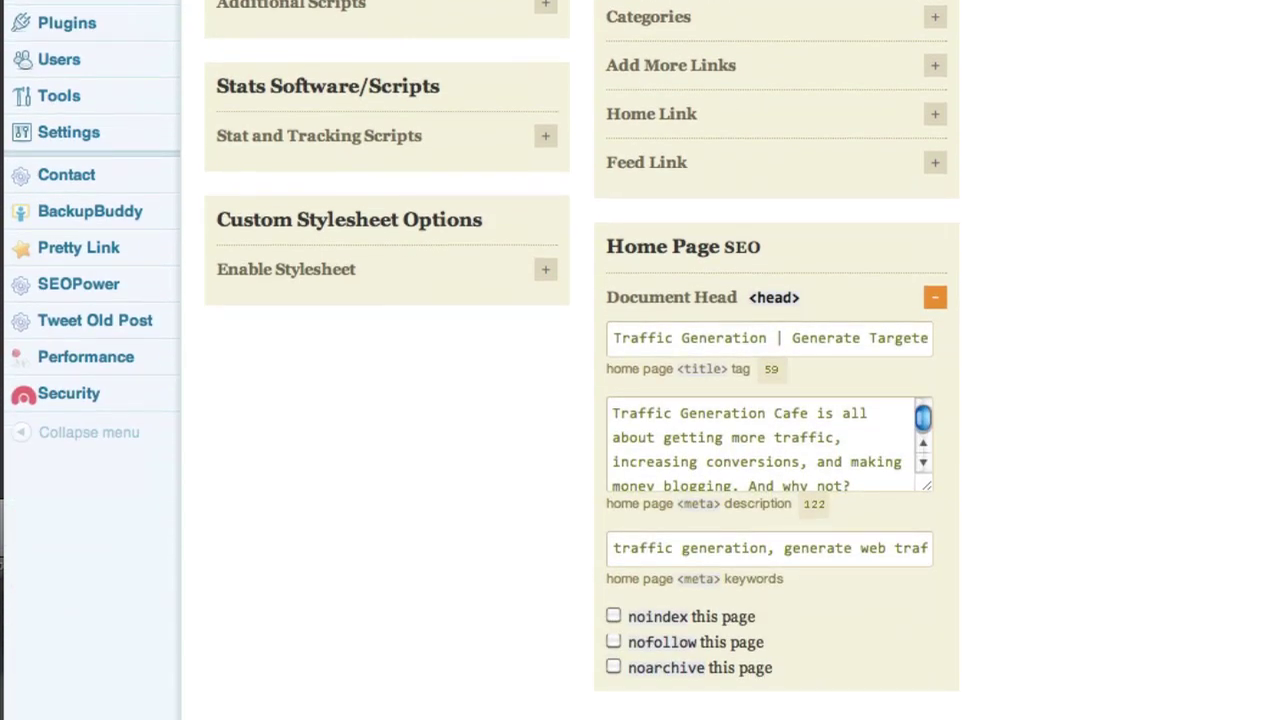
triple_click(815, 338)
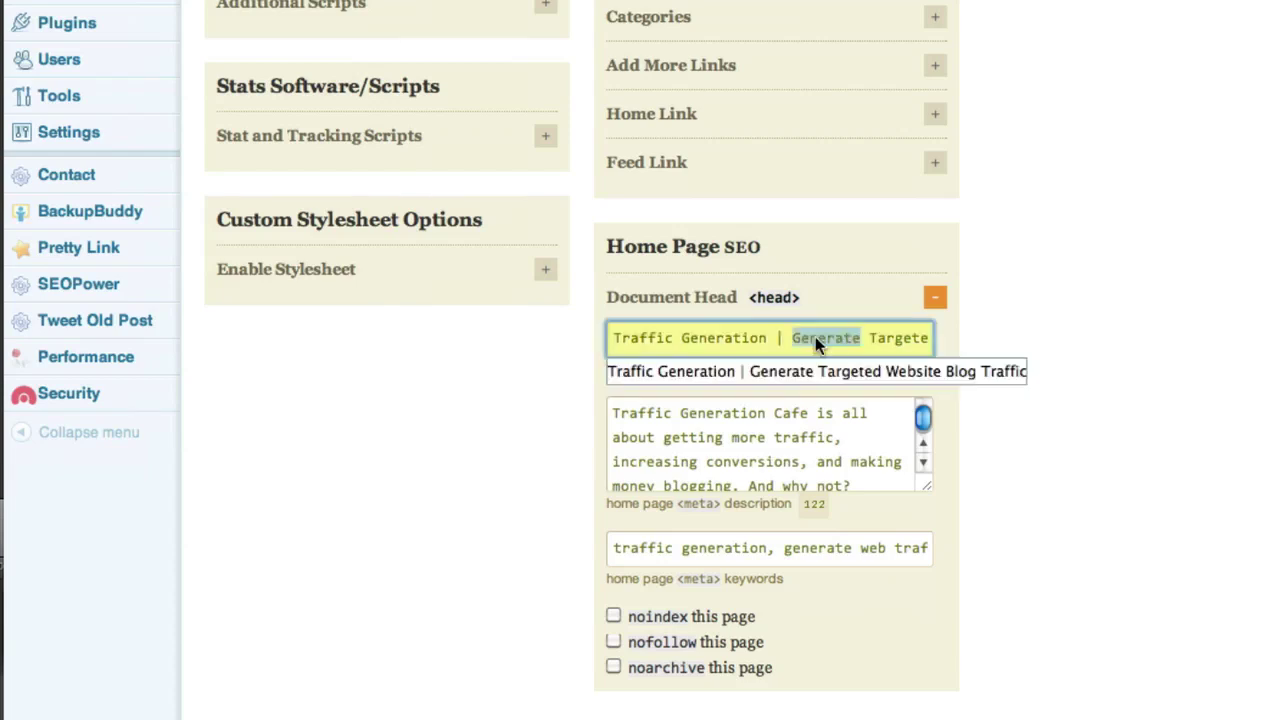
triple_click(765, 471)
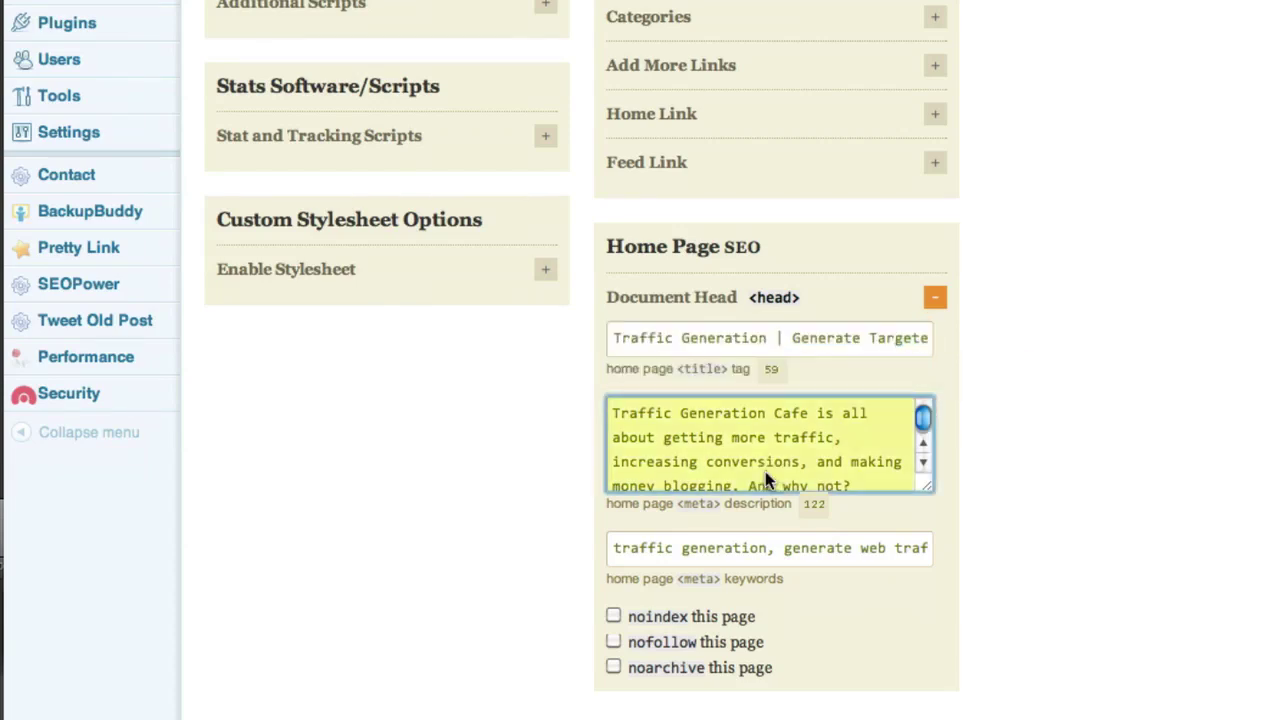
click(1079, 425)
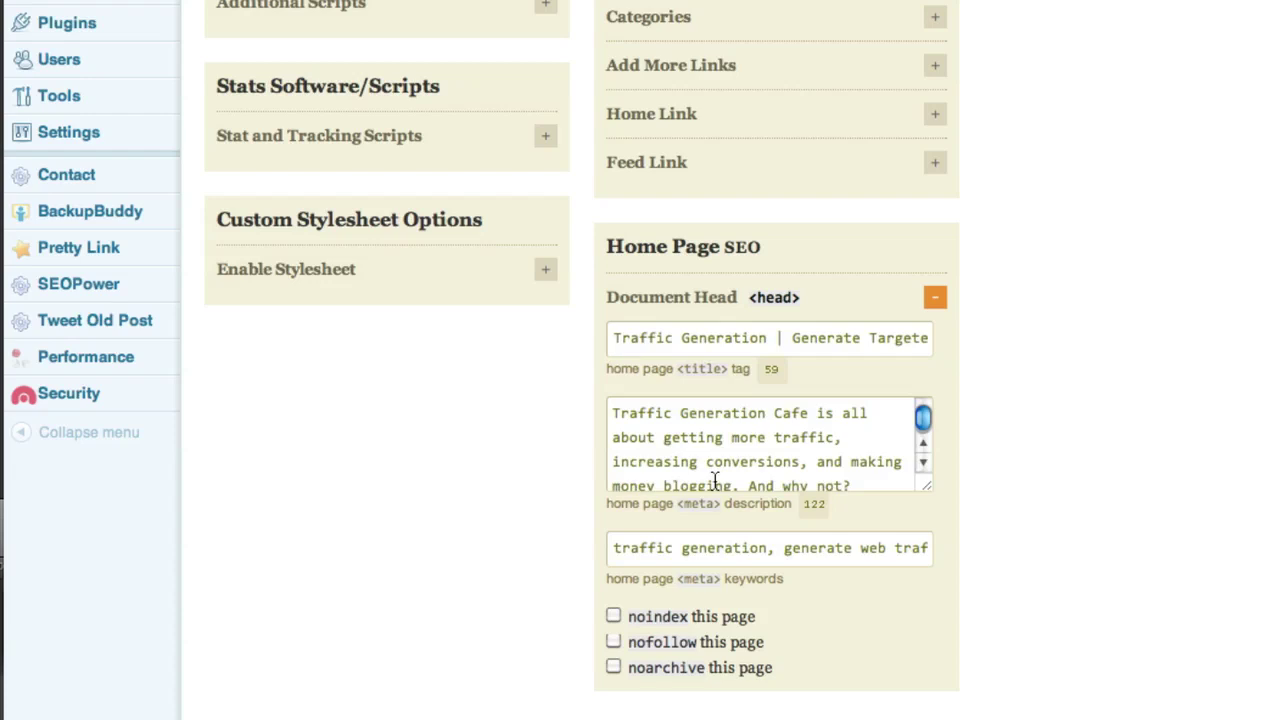
Highlight and review the home page meta keywords in the Home Page SEO settings
triple_click(729, 558)
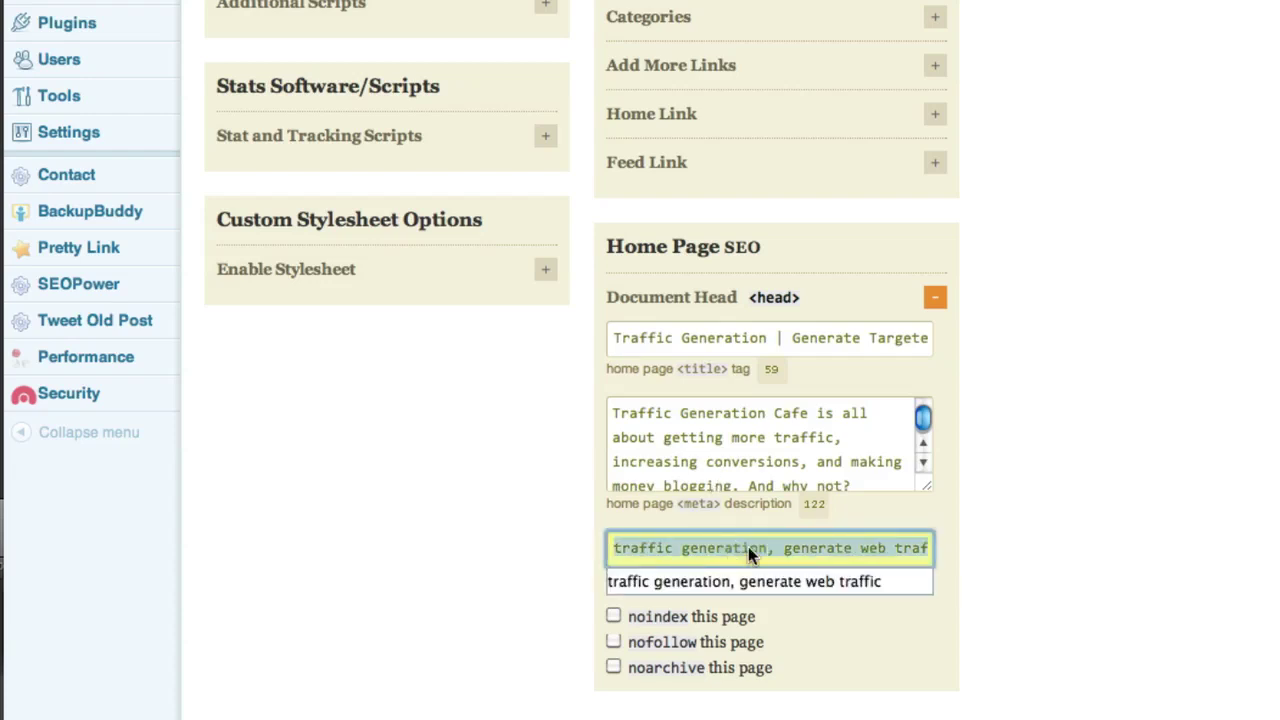
click(1157, 467)
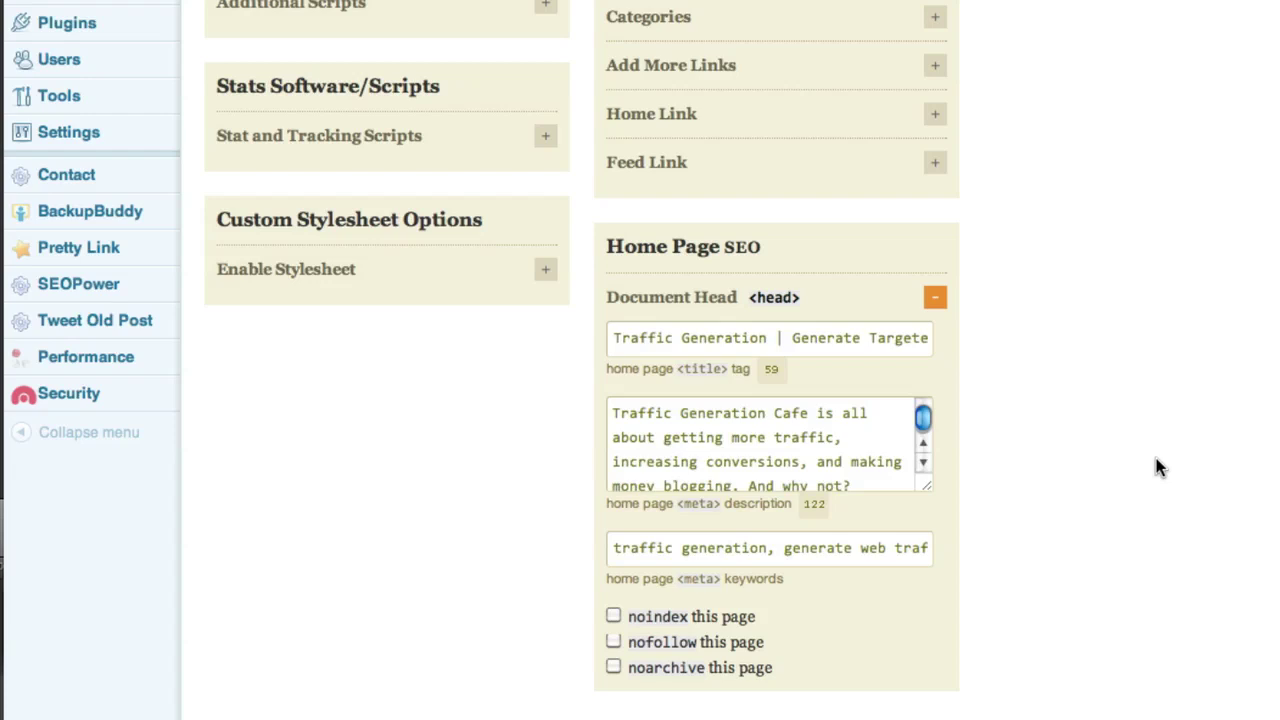
triple_click(829, 546)
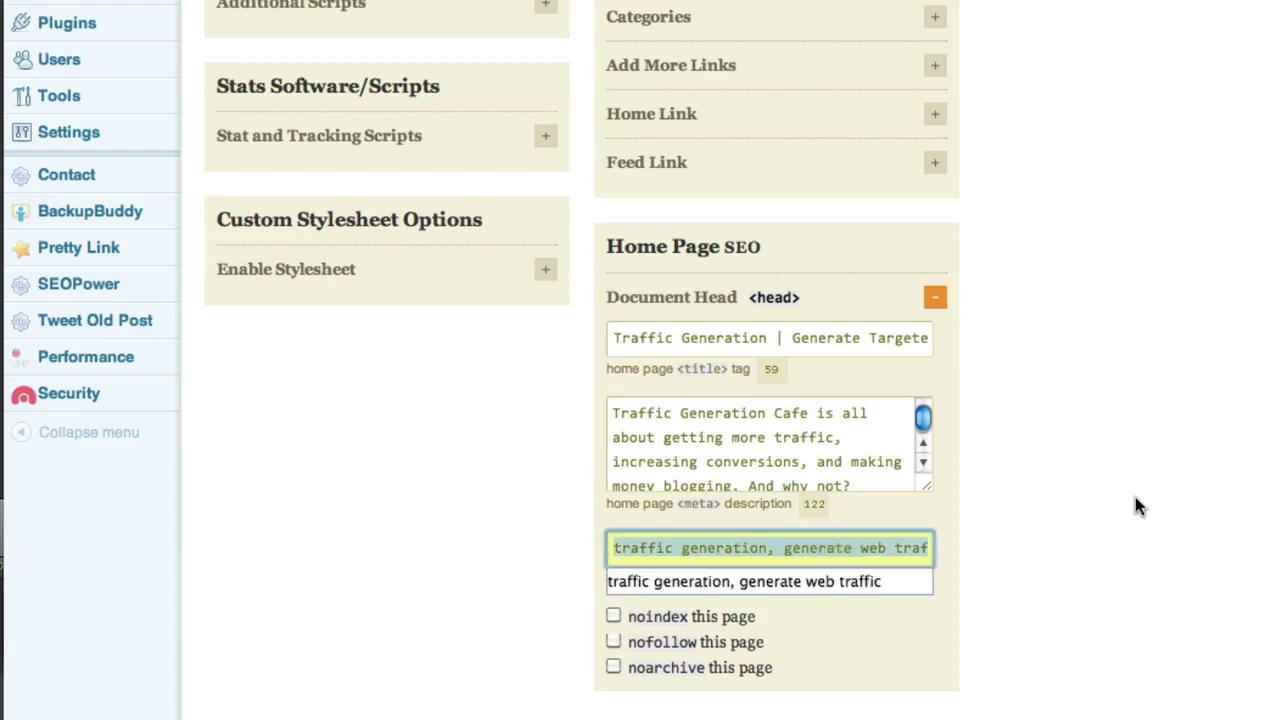
click(1212, 498)
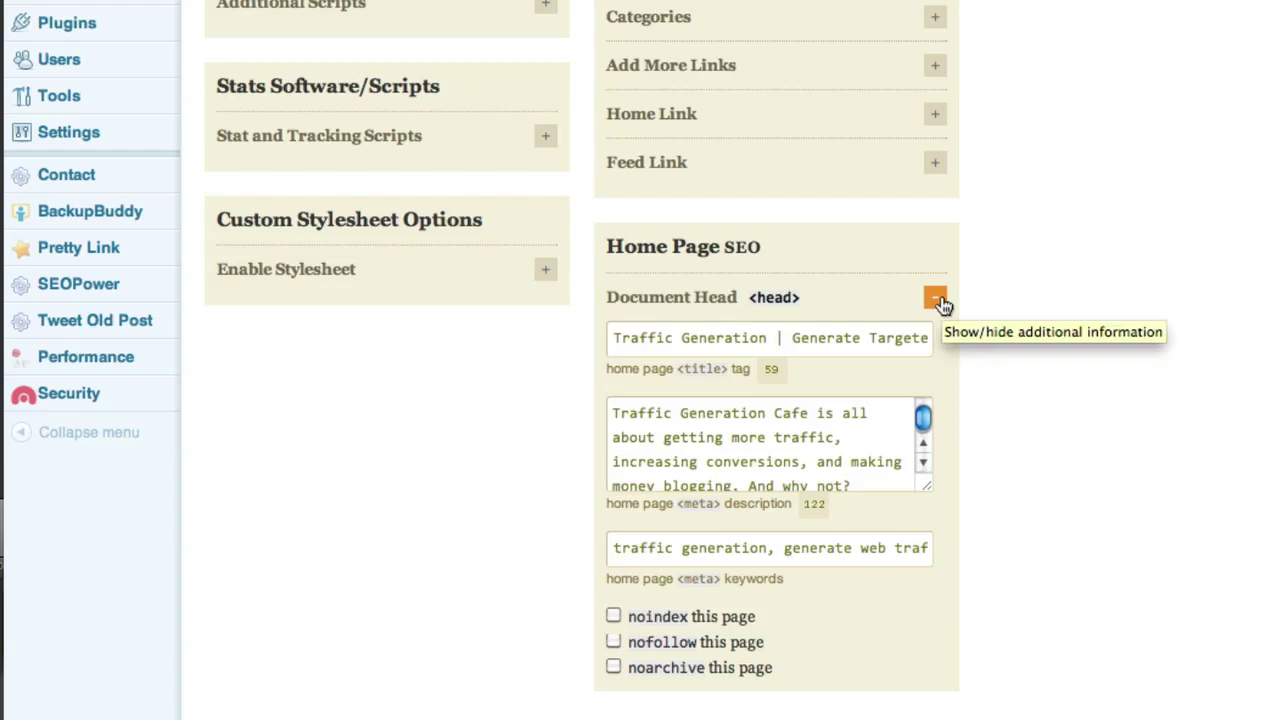
Highlight the home page title tag and meta description again, and collapse the Home Page SEO document head settings
double_click(797, 340)
triple_click(795, 340)
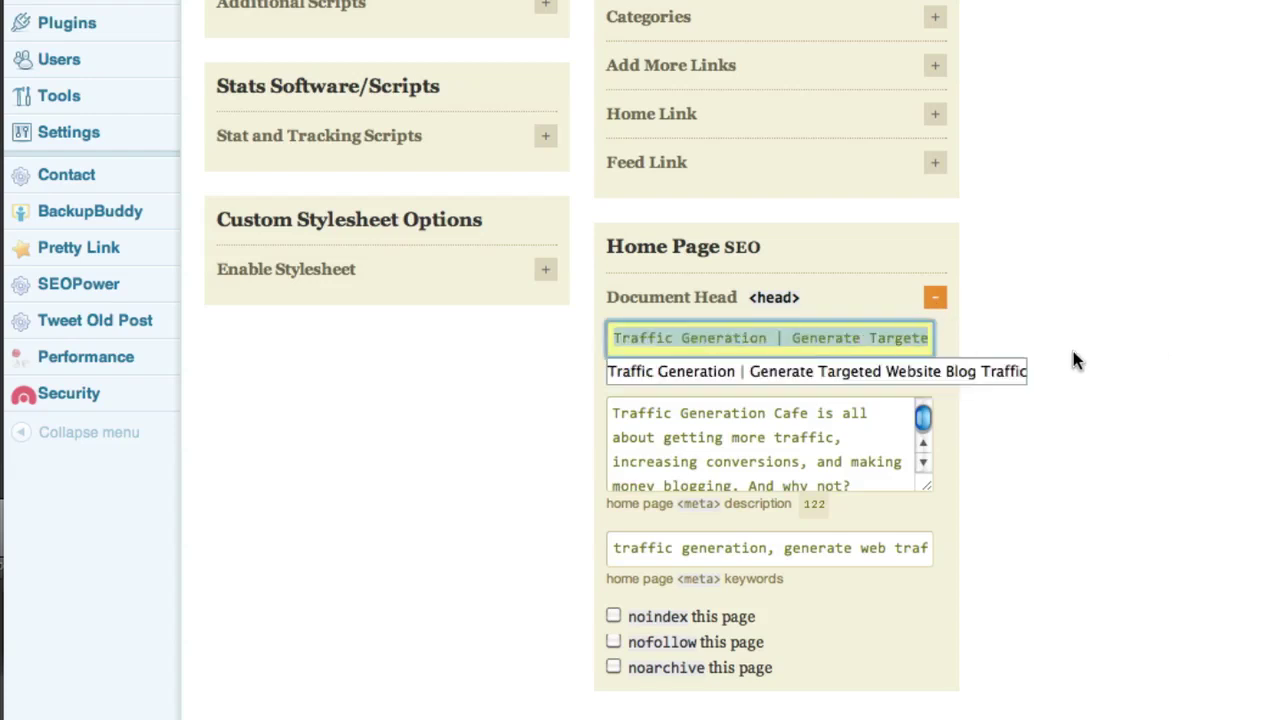
click(860, 460)
triple_click(860, 458)
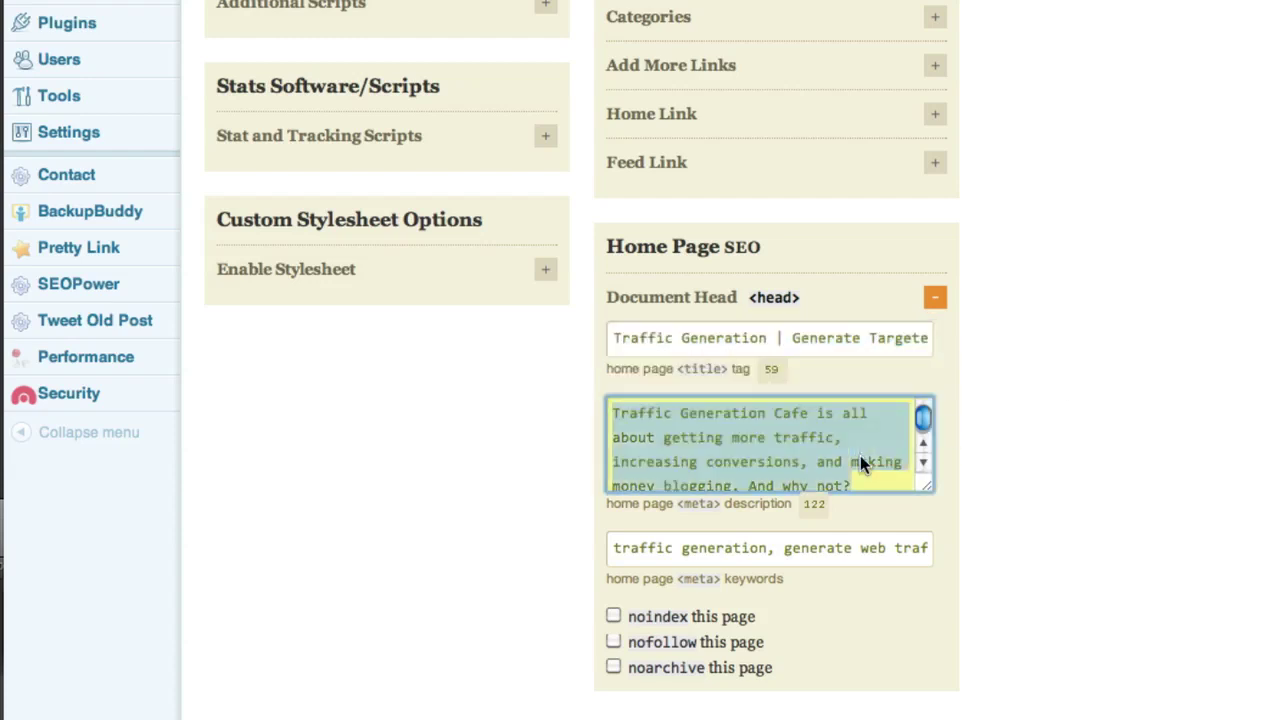
click(1157, 292)
scroll(1156, 292, up, 3)
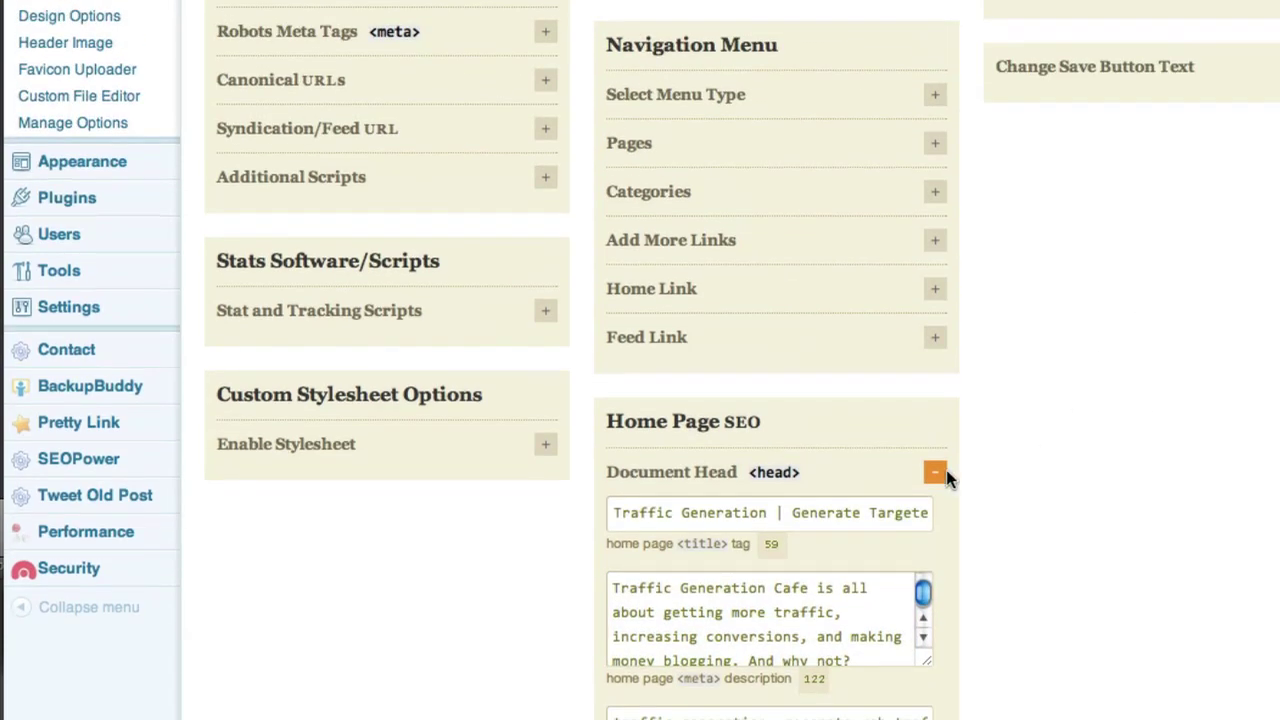
click(936, 473)
scroll(640, 360, up, 2)
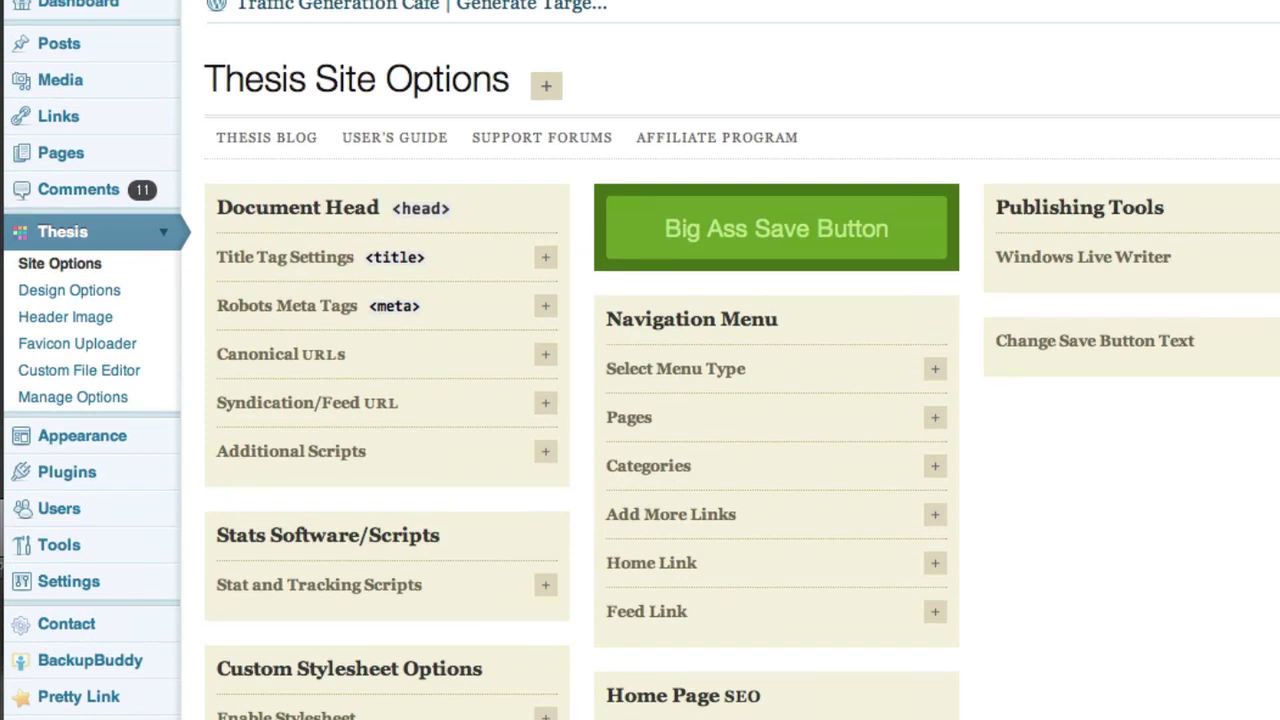
scroll(640, 360, down, 1)
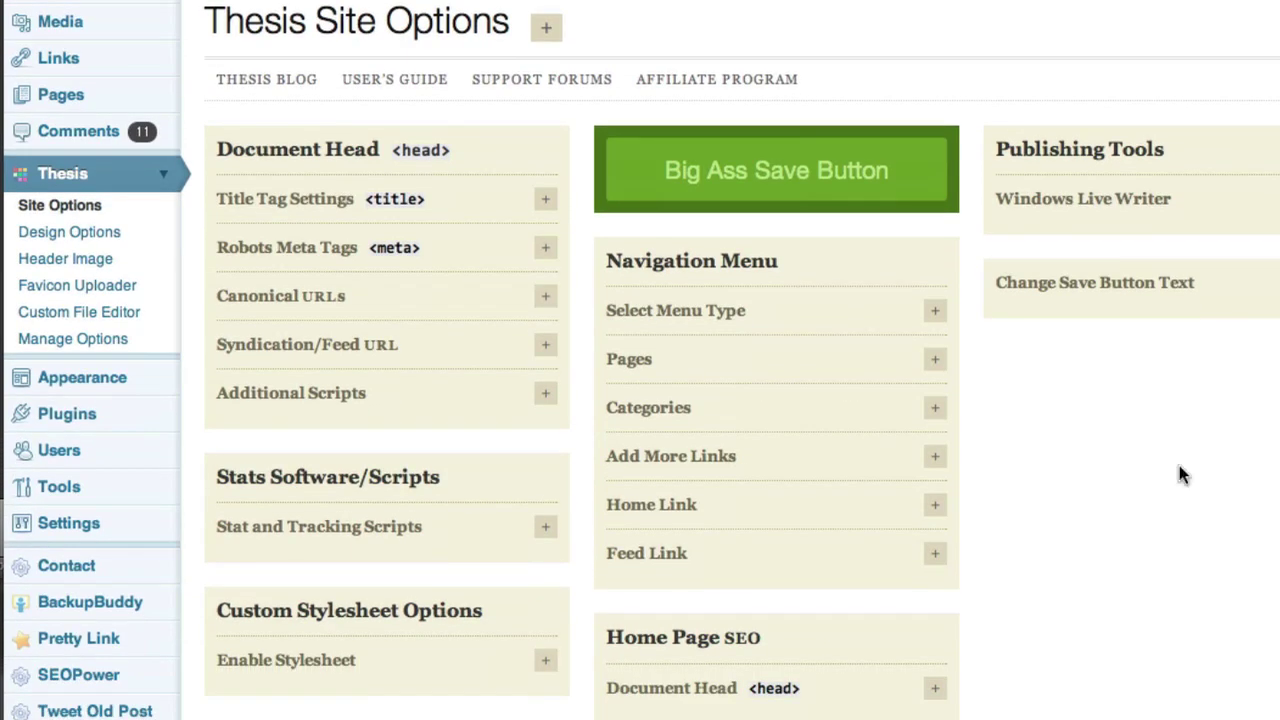
Check the Canonical URLs and Additional Scripts settings of the document head, collapsing each one again
click(545, 300)
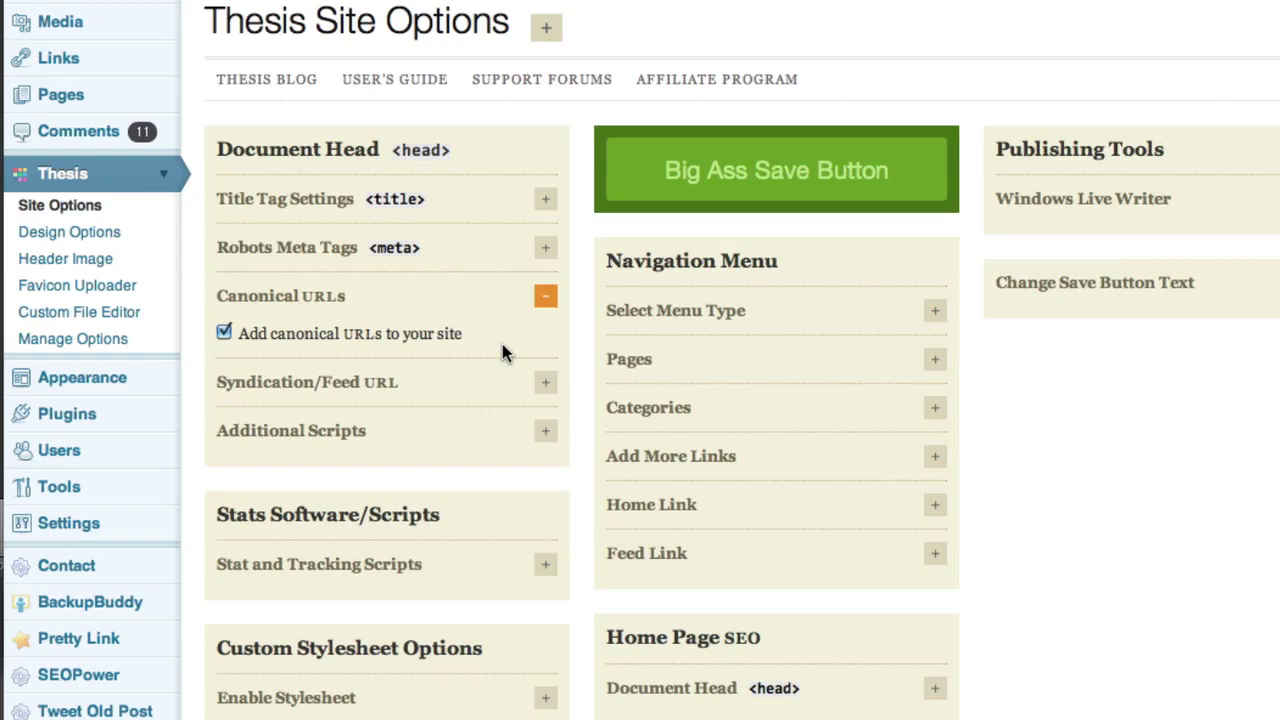
click(546, 298)
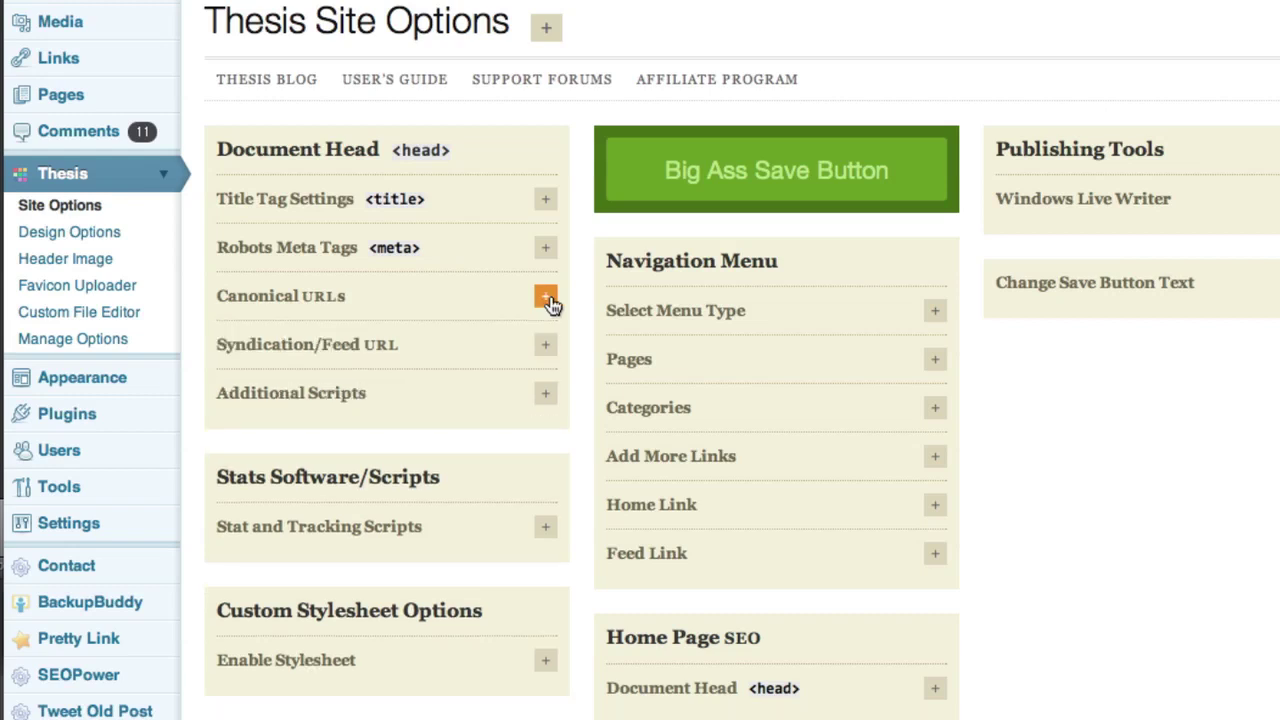
click(546, 396)
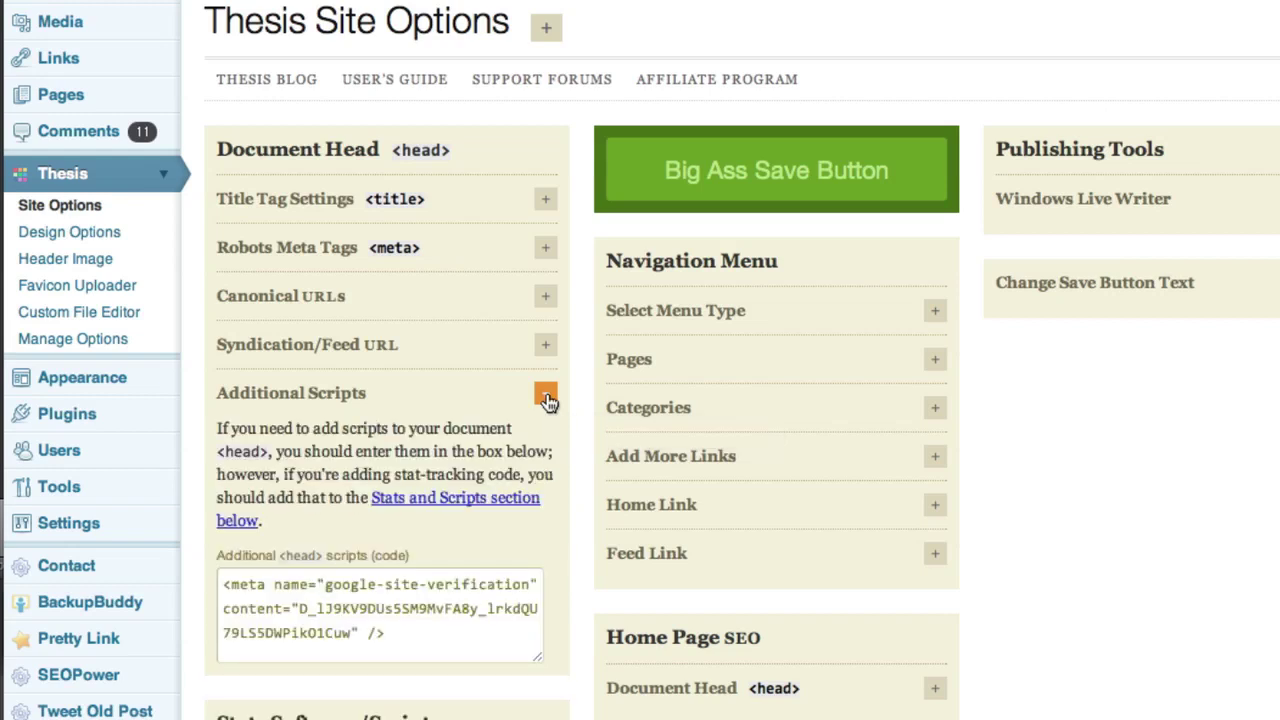
click(546, 396)
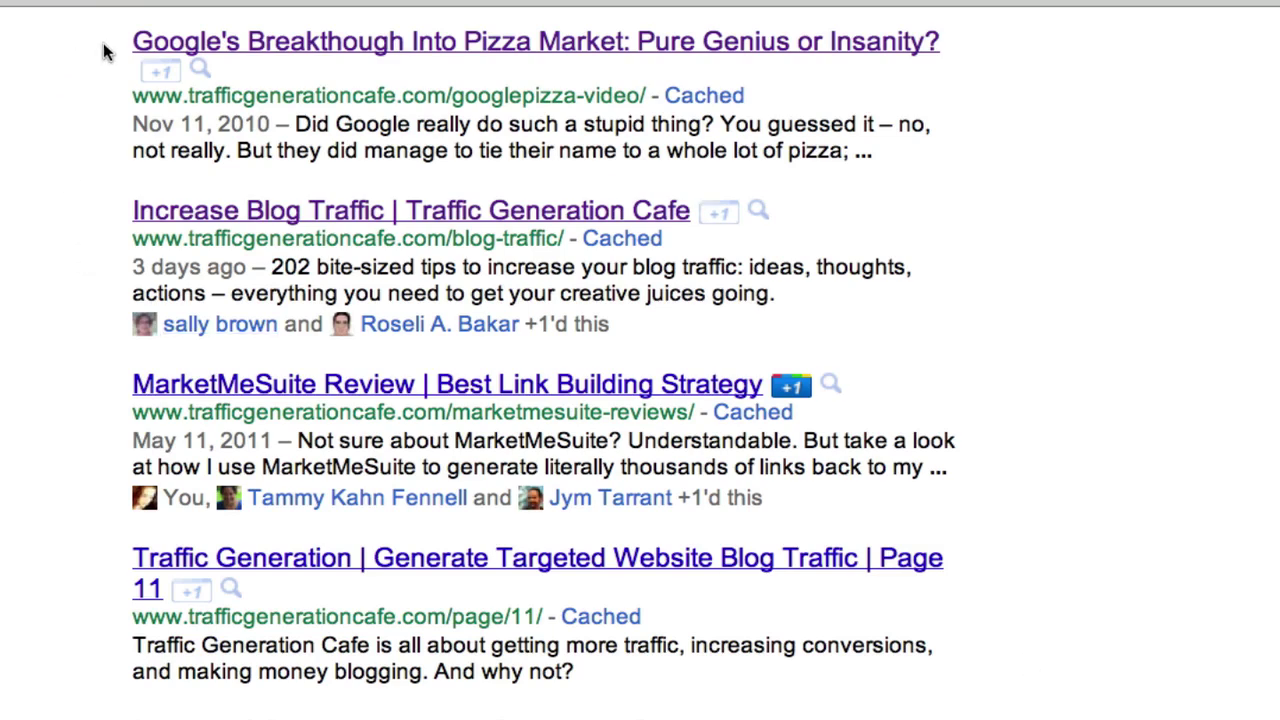
Highlight the Google pizza and Increase Blog Traffic search results together, and the title of the Increase Blog Traffic result on its own
drag(104, 43, 785, 343)
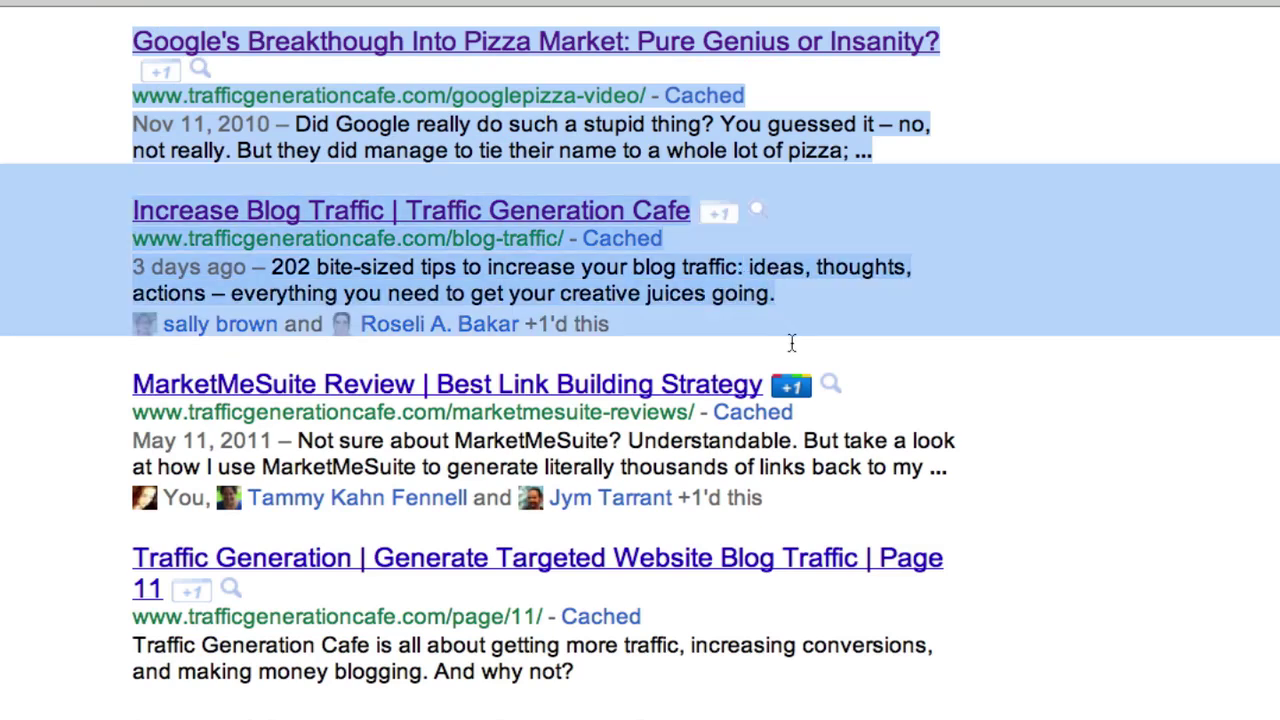
click(996, 343)
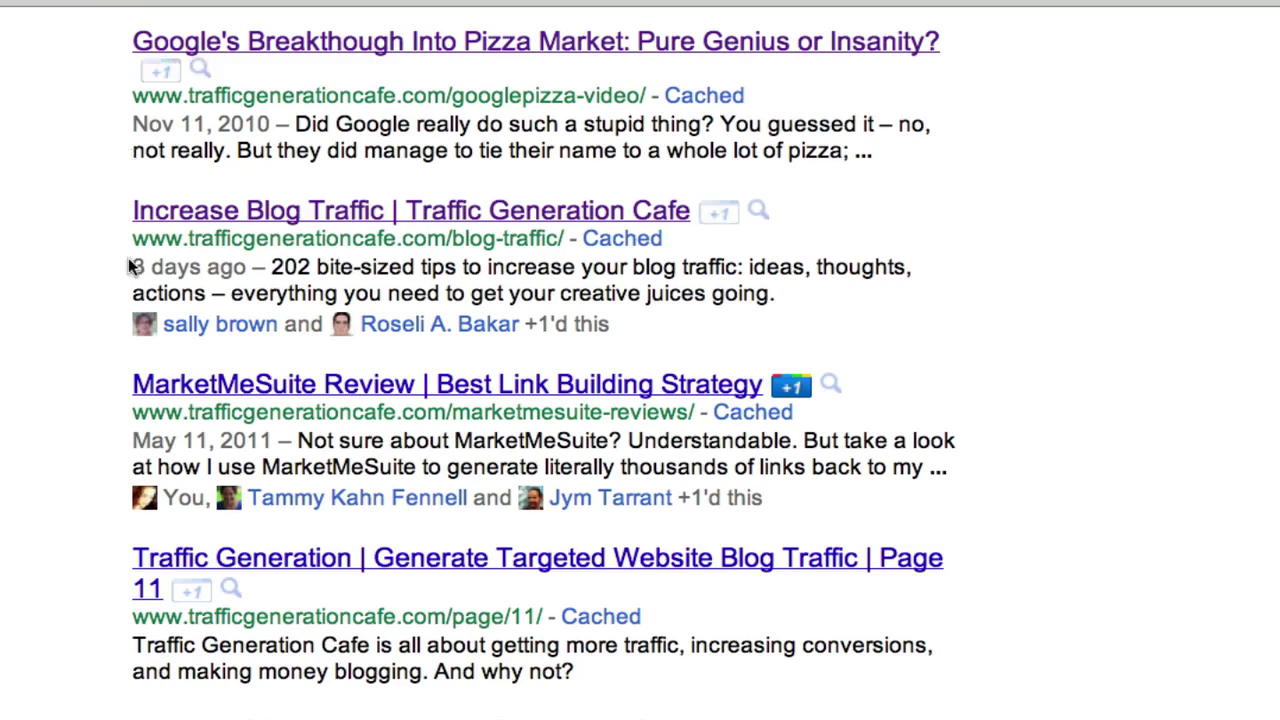
drag(133, 210, 688, 225)
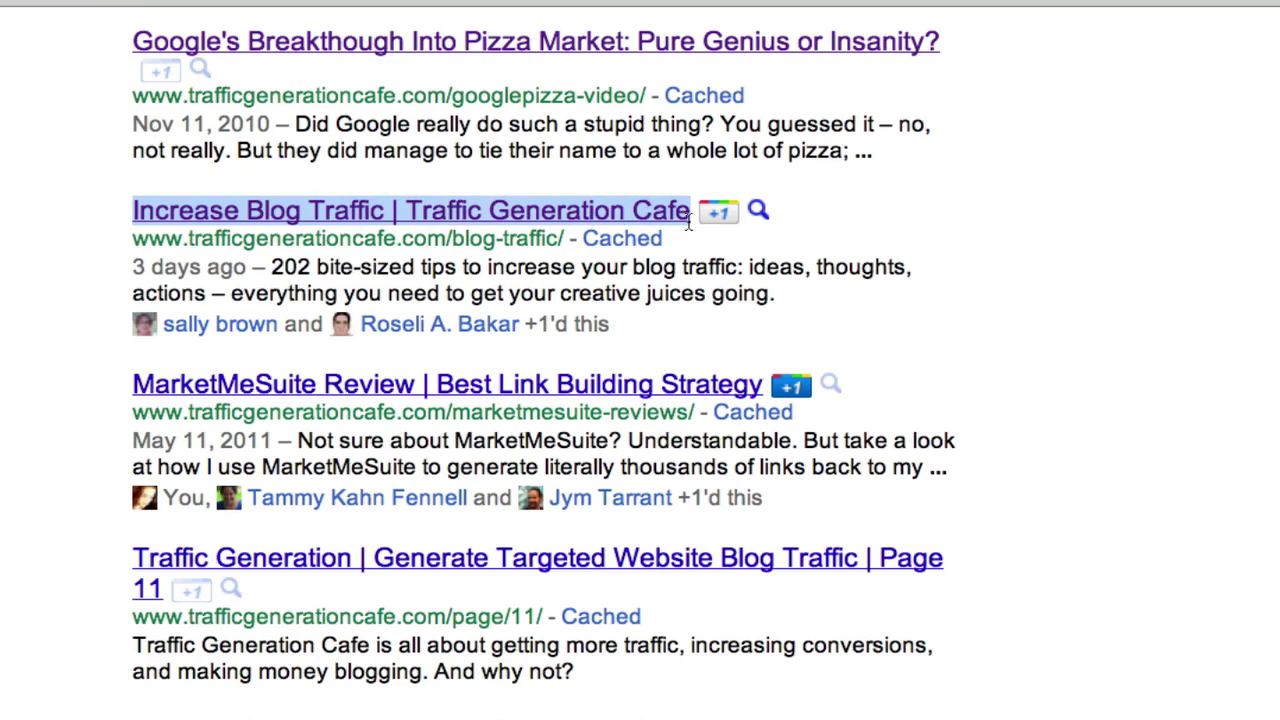
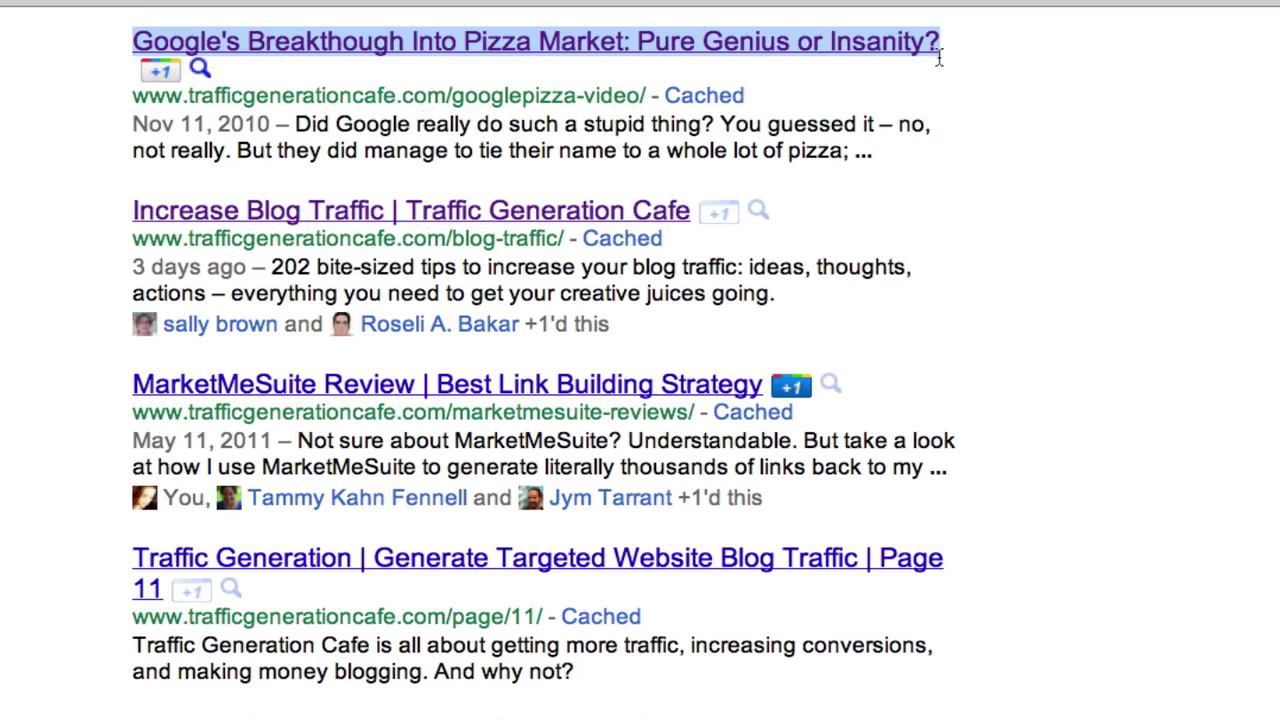
Compare the Increase Blog Traffic result title with the page's own headline, "202 Bite-Sized Tips To Insanely Increase Your Blog Traffic"
click(128, 212)
drag(128, 212, 688, 224)
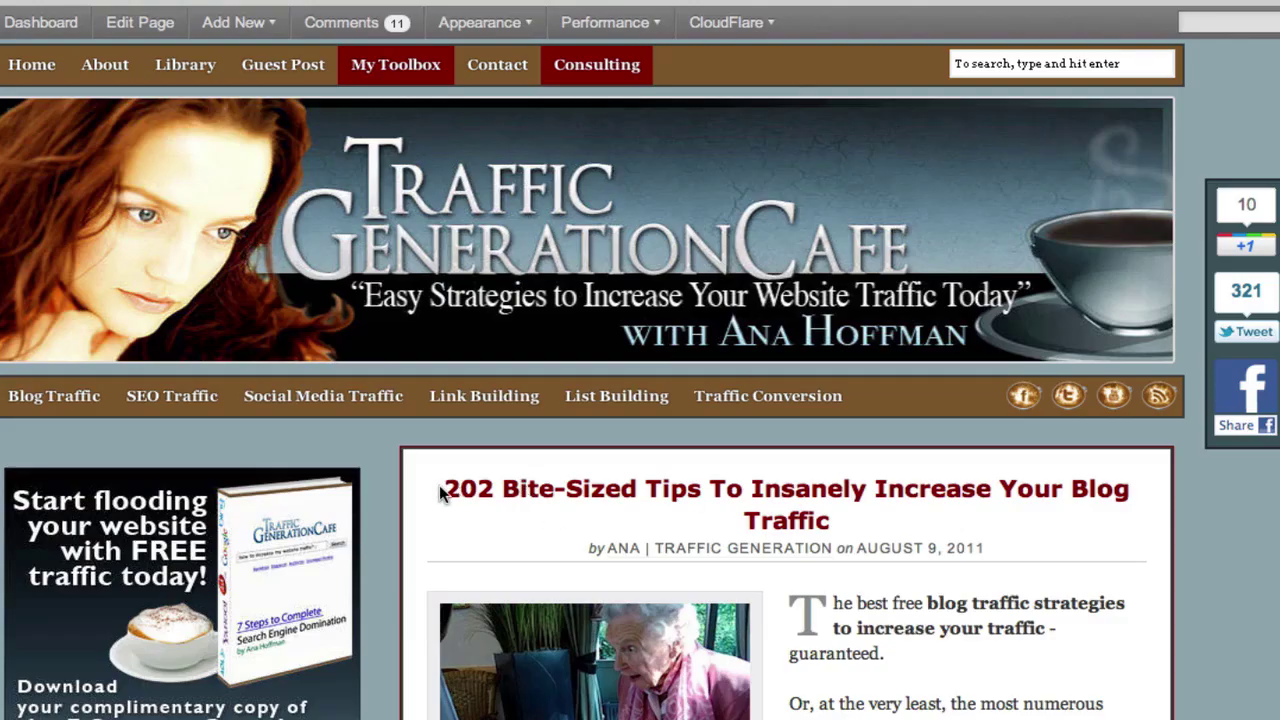
drag(439, 485, 868, 518)
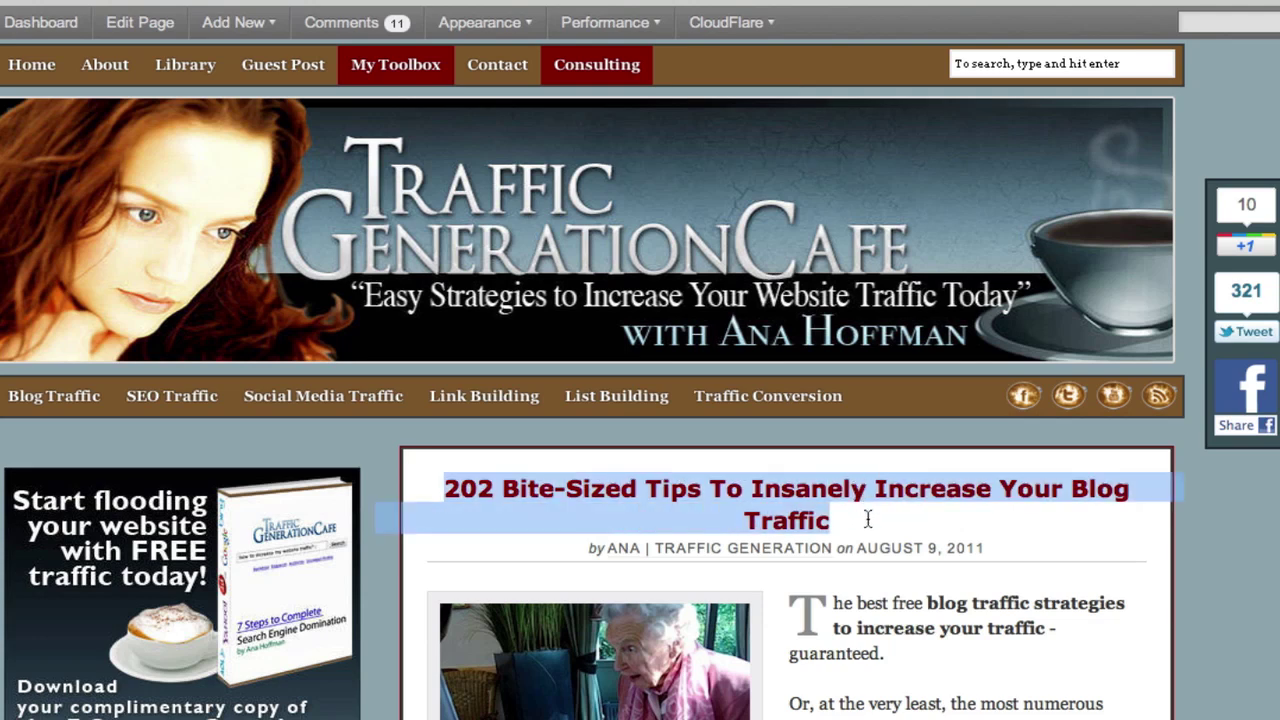
click(880, 514)
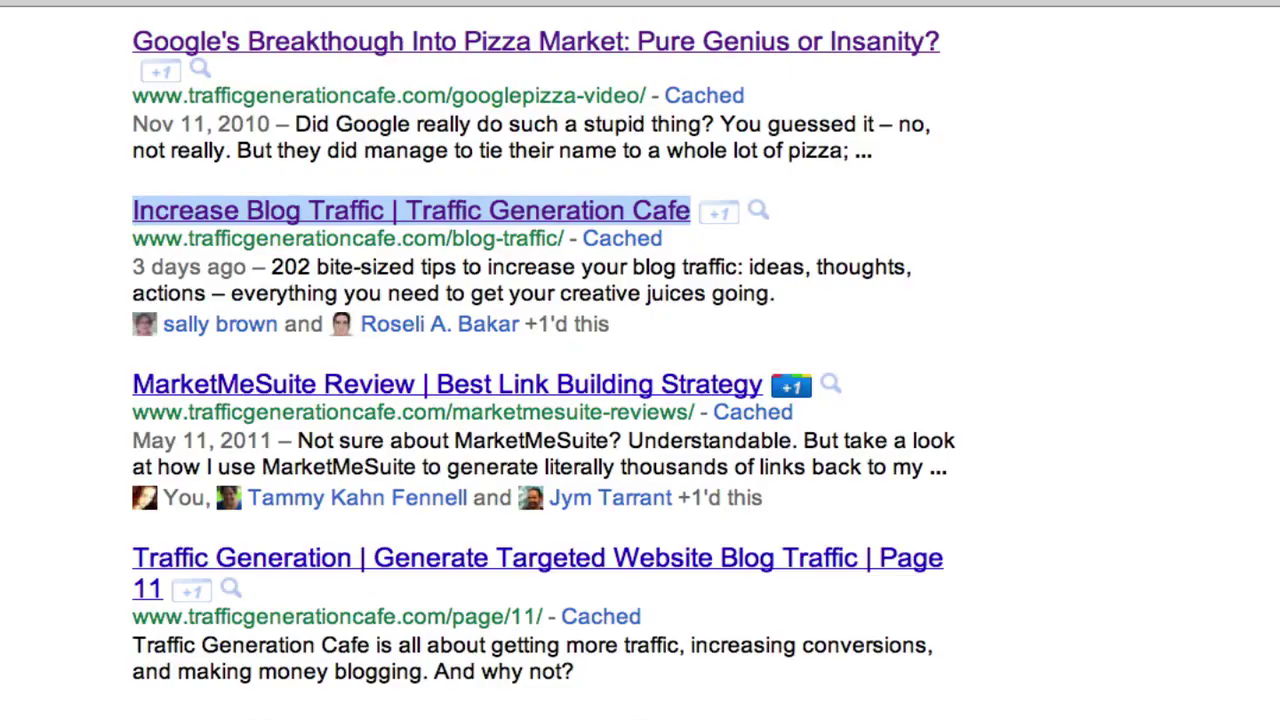
click(850, 313)
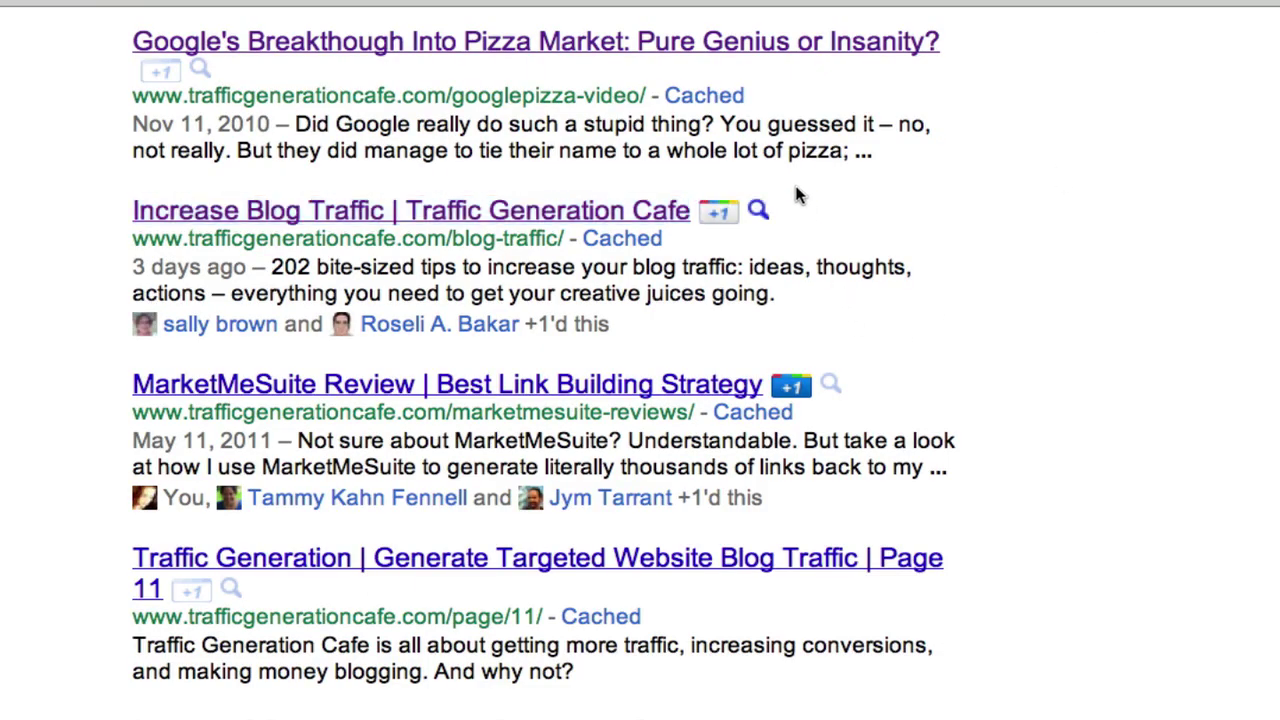
Highlight the description snippets of the Google pizza result and the Increase Blog Traffic result for comparison
drag(296, 124, 891, 151)
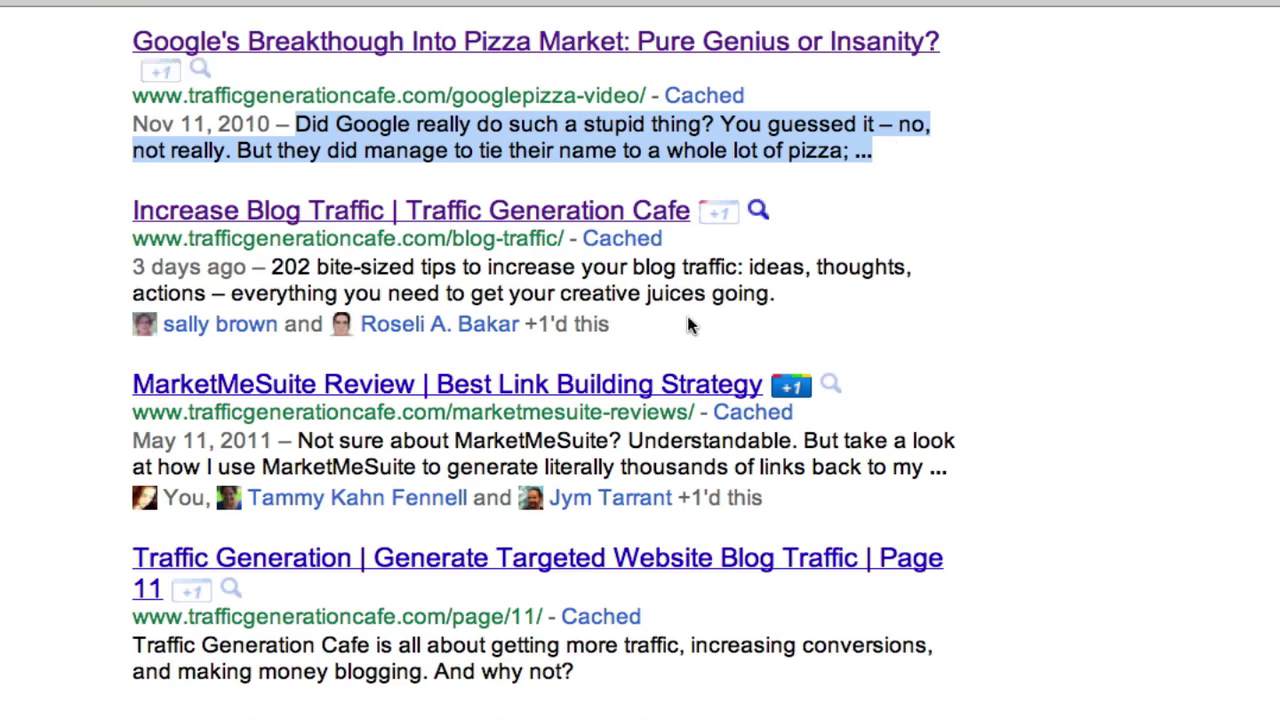
click(282, 280)
drag(271, 267, 773, 305)
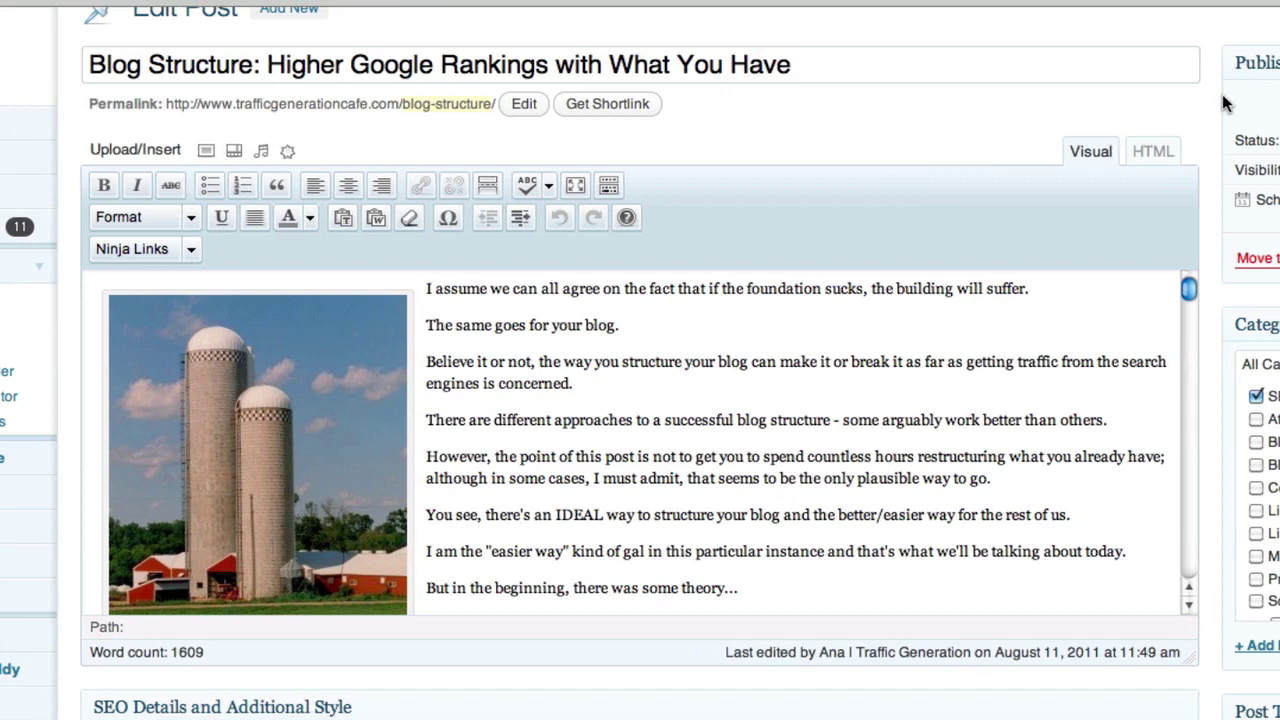
Compare the post's headline with its custom title tag in the SEO details, highlighting each text in turn
scroll(1218, 100, down, 1)
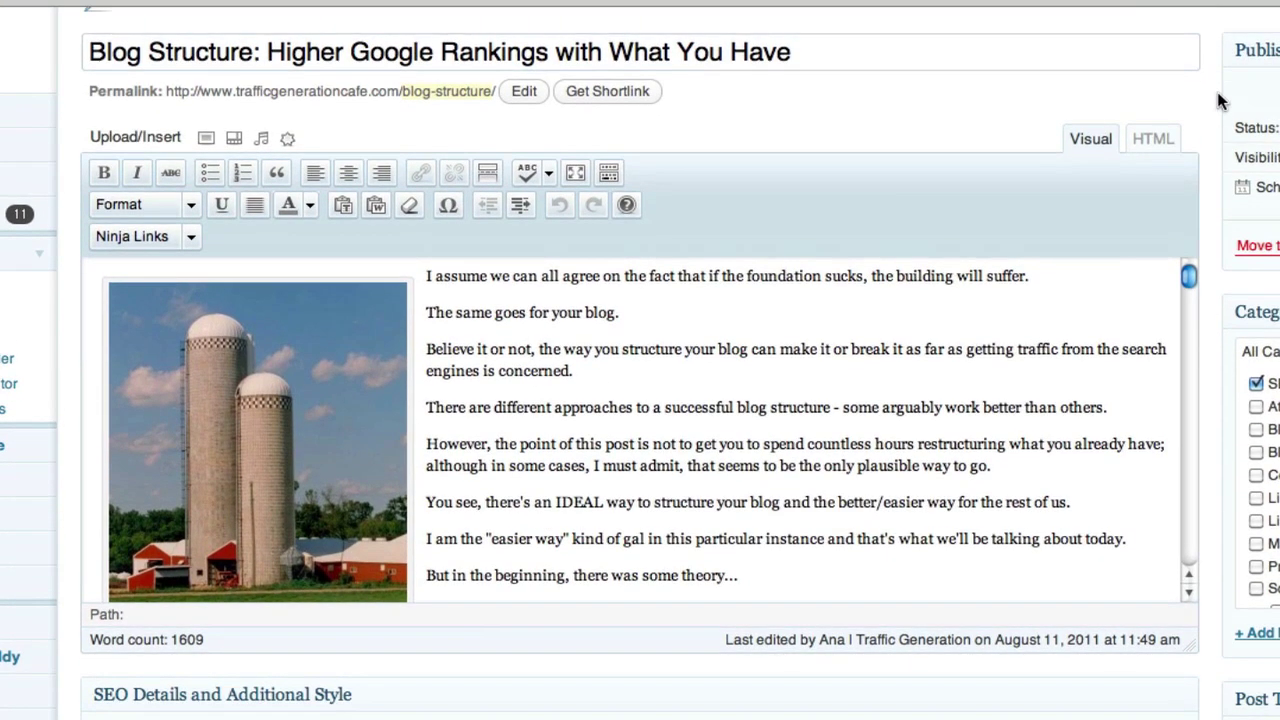
triple_click(657, 52)
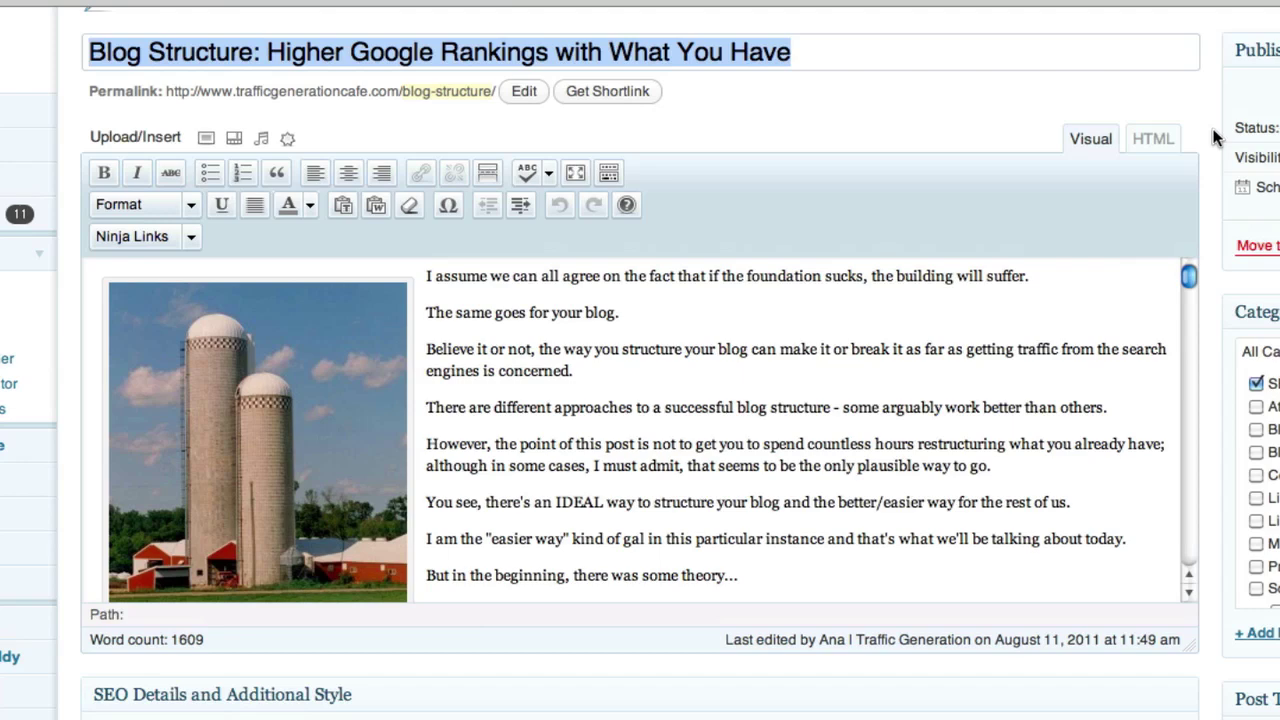
scroll(1215, 137, down, 3)
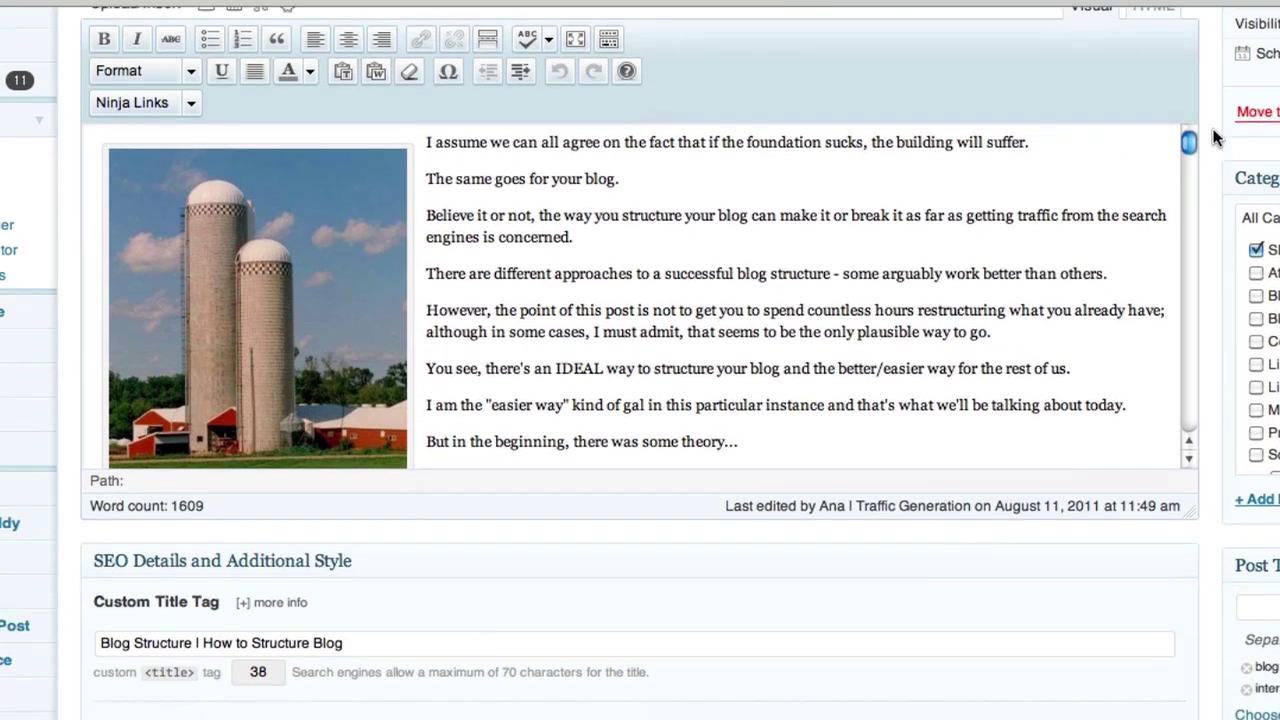
scroll(1215, 137, down, 4)
click(327, 469)
triple_click(327, 469)
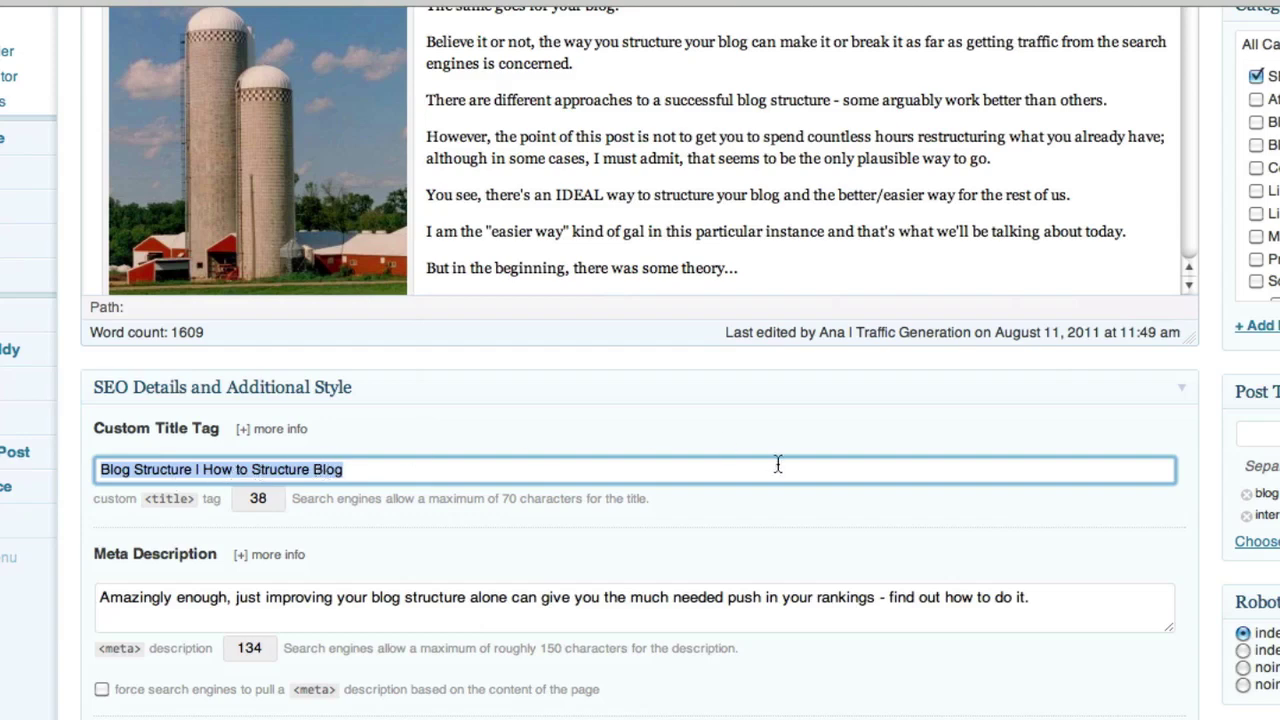
click(1216, 364)
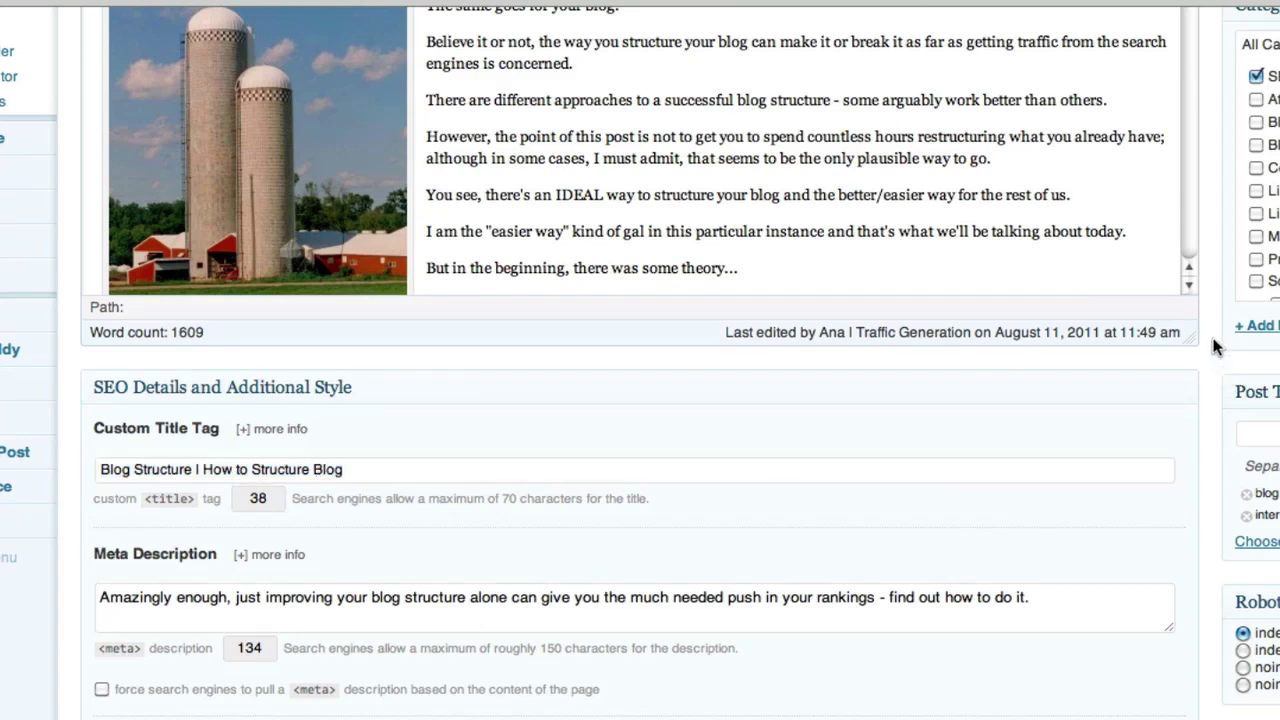
Highlight the SEO fields from Custom Title Tag down to Meta Keywords, and the note on the title's maximum length
scroll(1216, 346, up, 3)
scroll(1216, 346, down, 2)
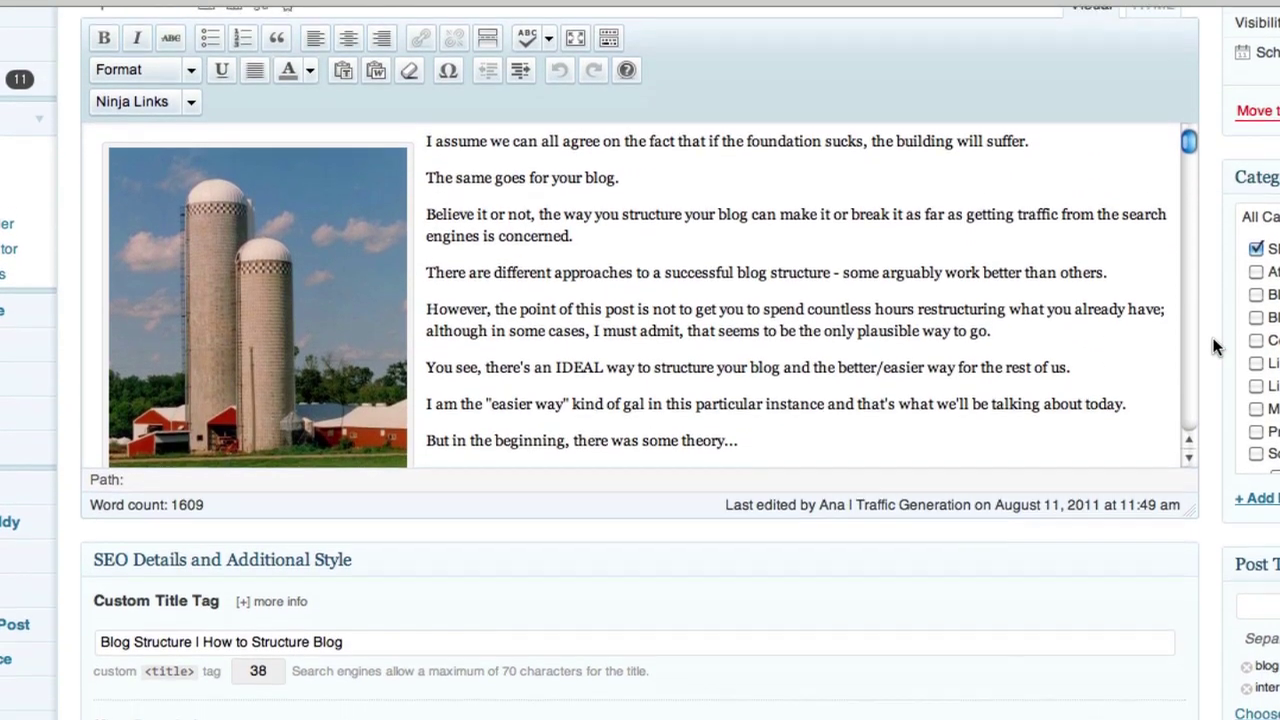
scroll(1216, 346, down, 1)
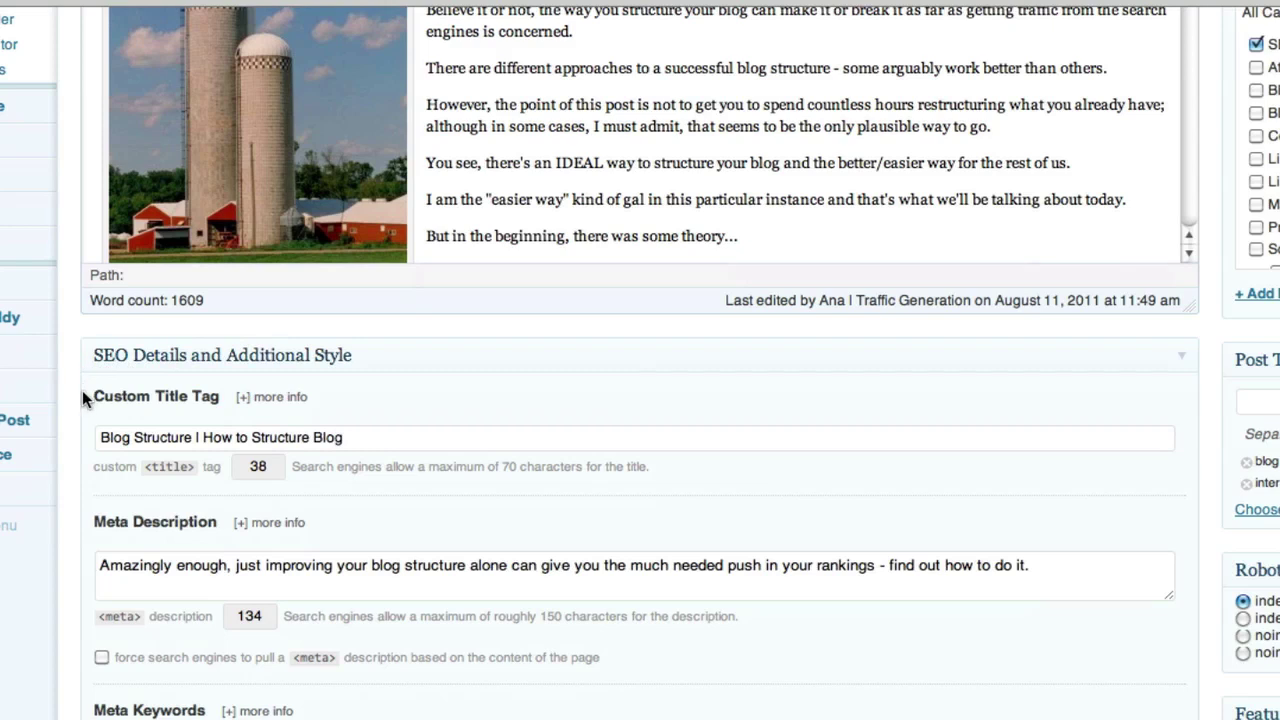
drag(82, 387, 679, 711)
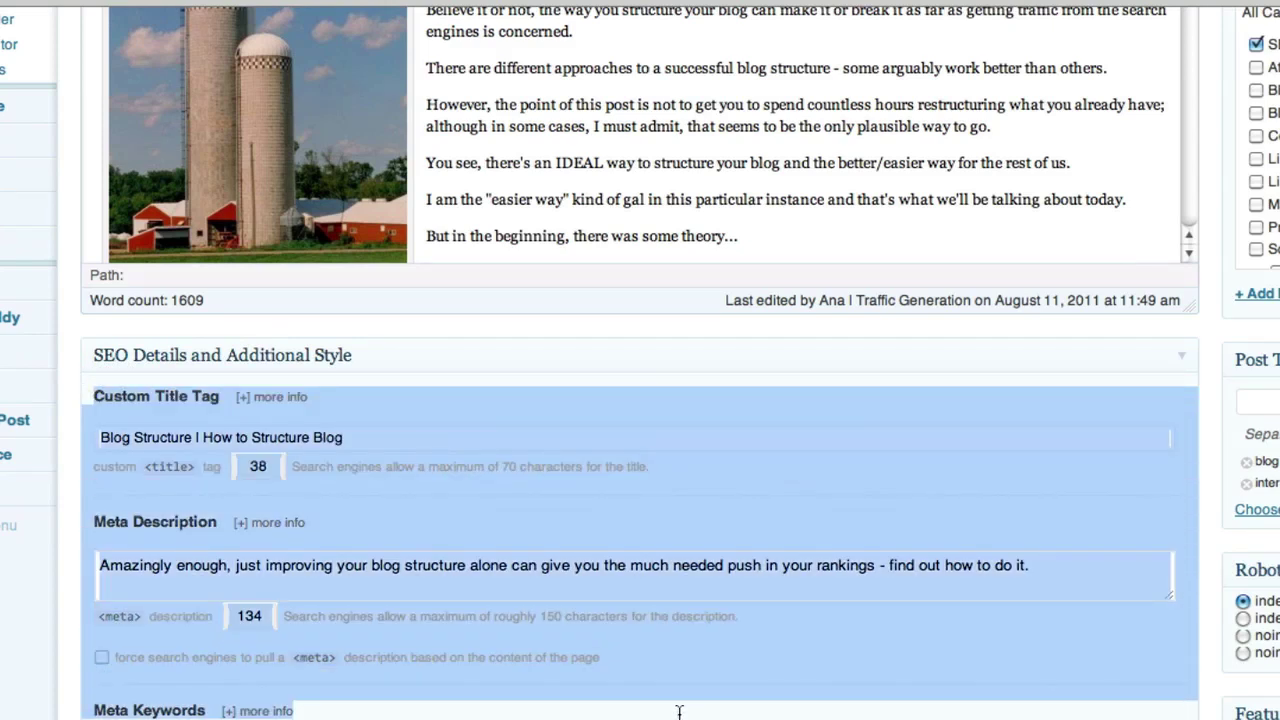
click(1211, 344)
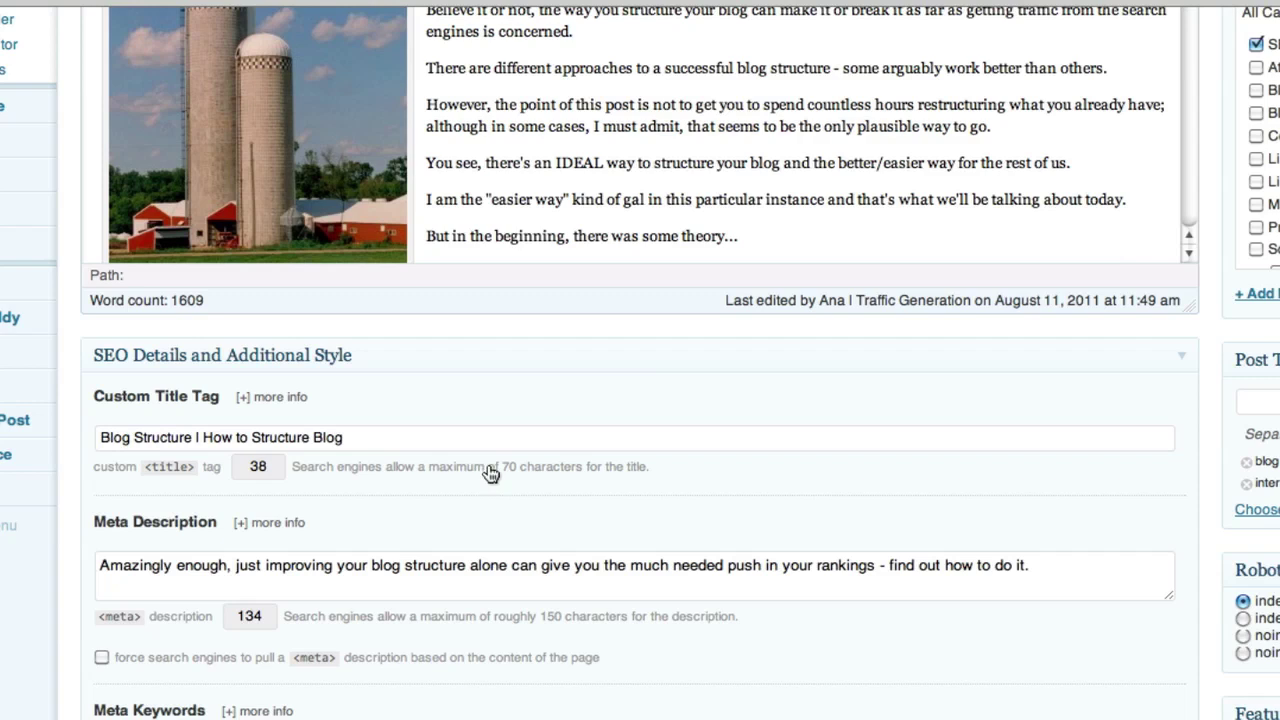
drag(427, 468, 684, 486)
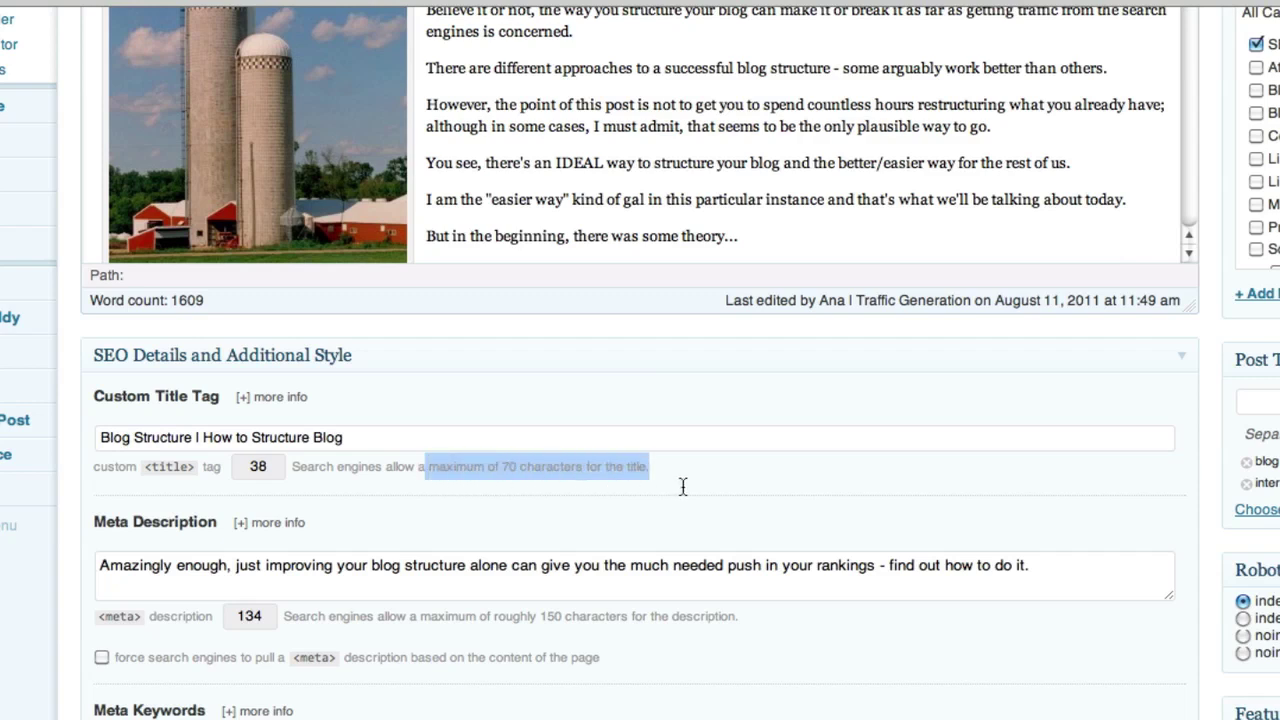
Highlight the full meta description text of the post and the note on the description's maximum length
click(441, 567)
double_click(441, 567)
click(398, 532)
click(398, 577)
key(super+a)
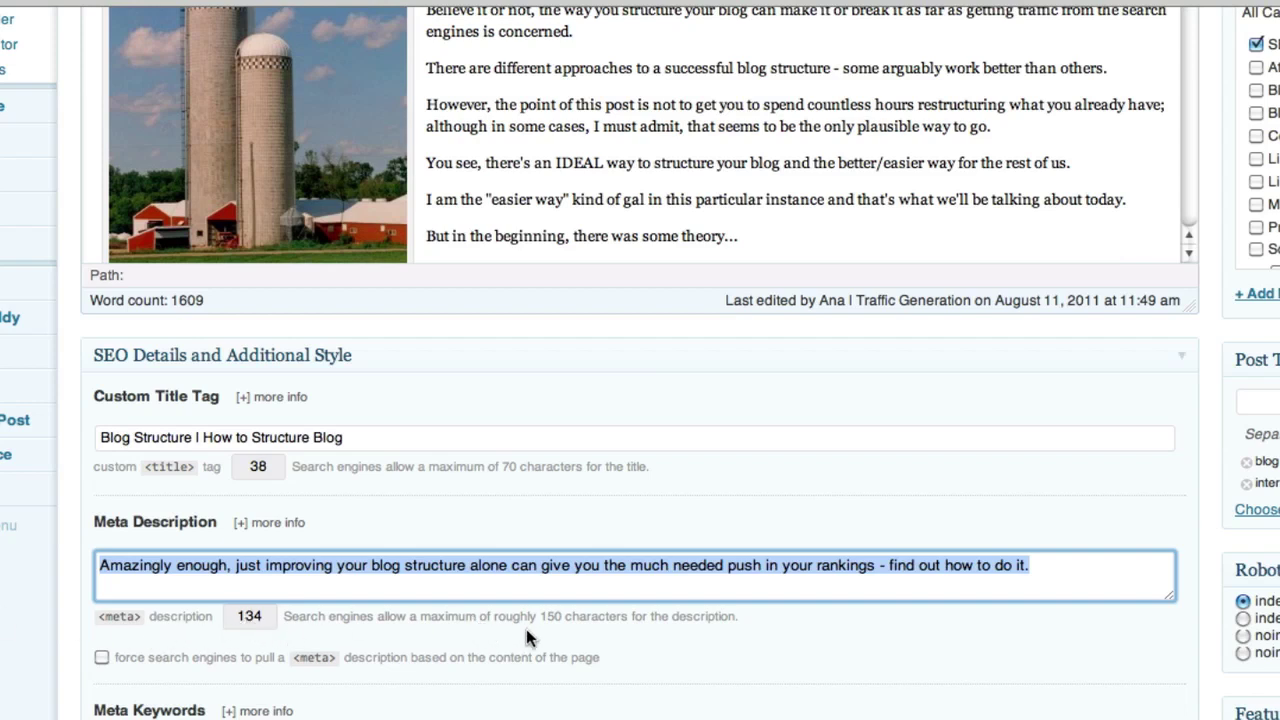
drag(493, 618, 736, 639)
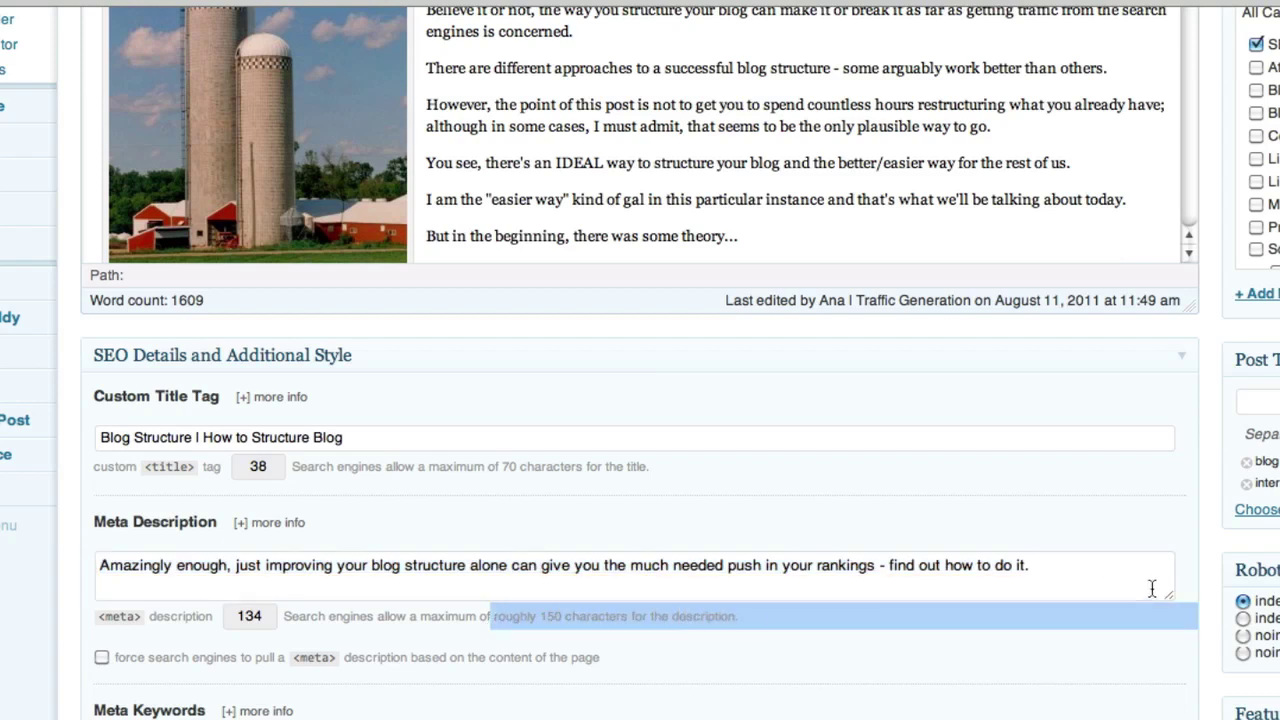
click(1212, 517)
Review the post's remaining SEO settings, including Meta Keywords, Robots Meta Tags and CSS Class, and return to the title tag
scroll(1212, 517, down, 2)
scroll(1216, 530, down, 5)
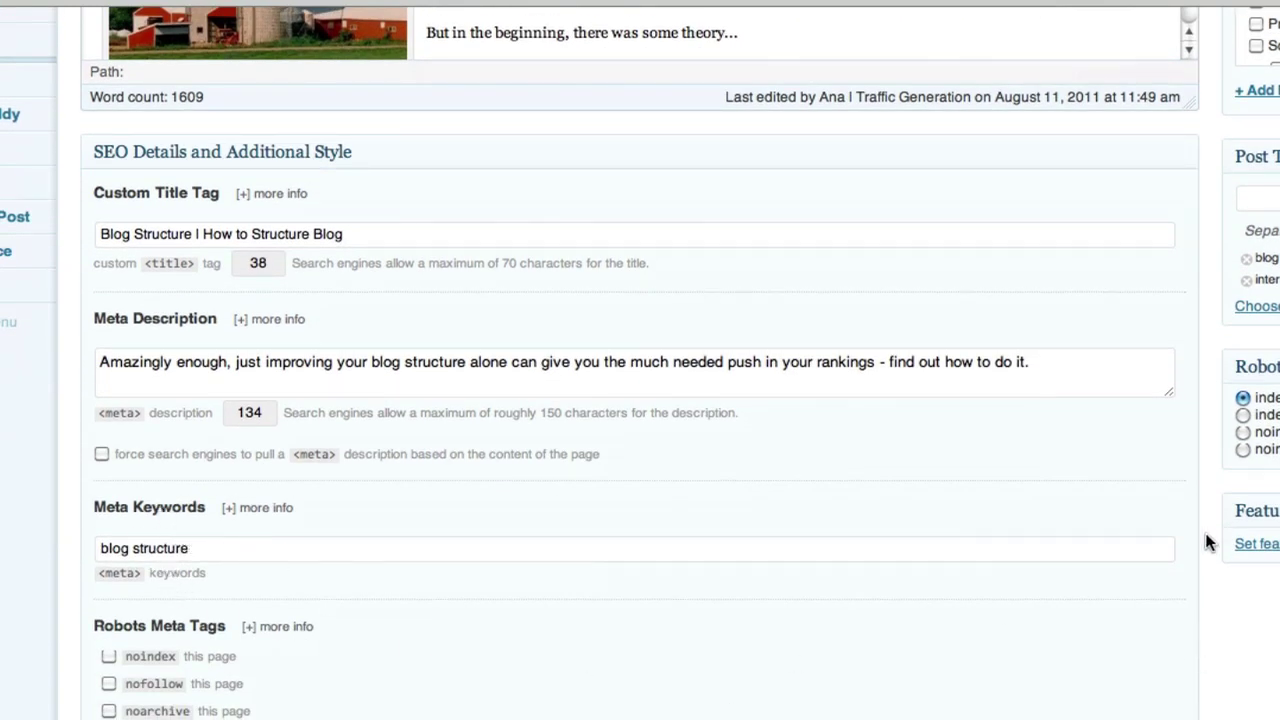
scroll(1205, 535, down, 5)
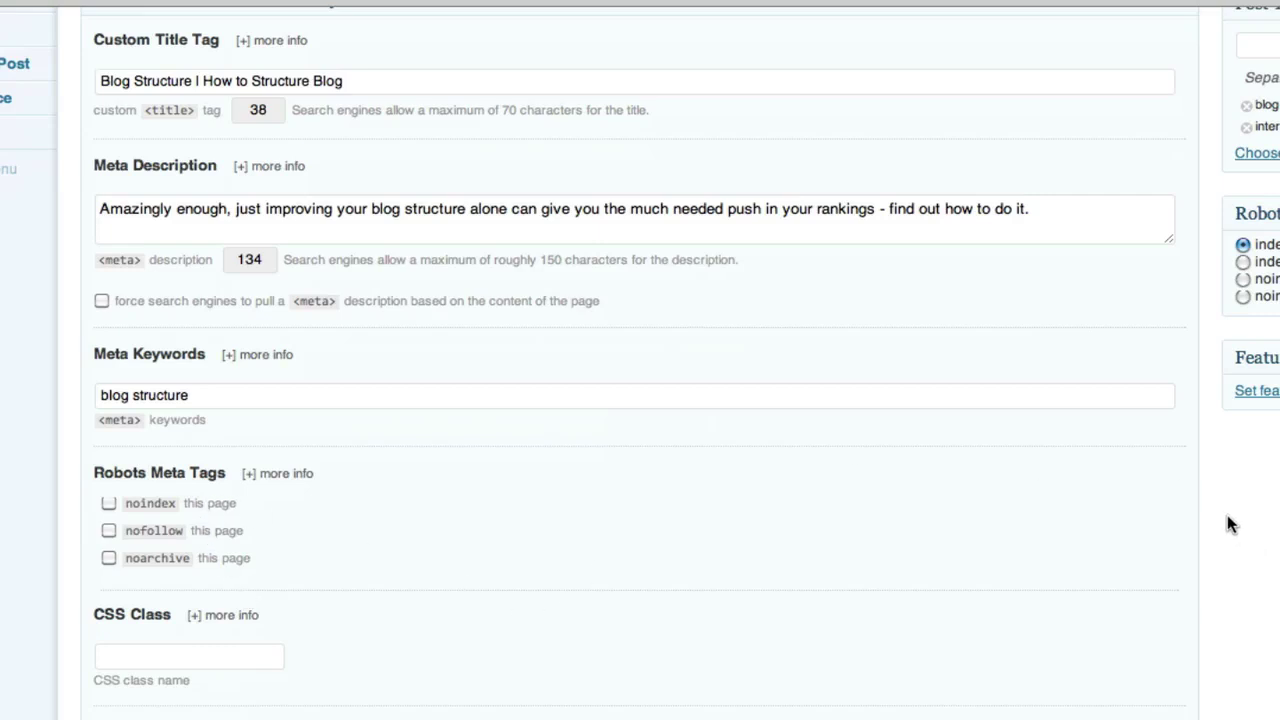
scroll(1227, 515, up, 3)
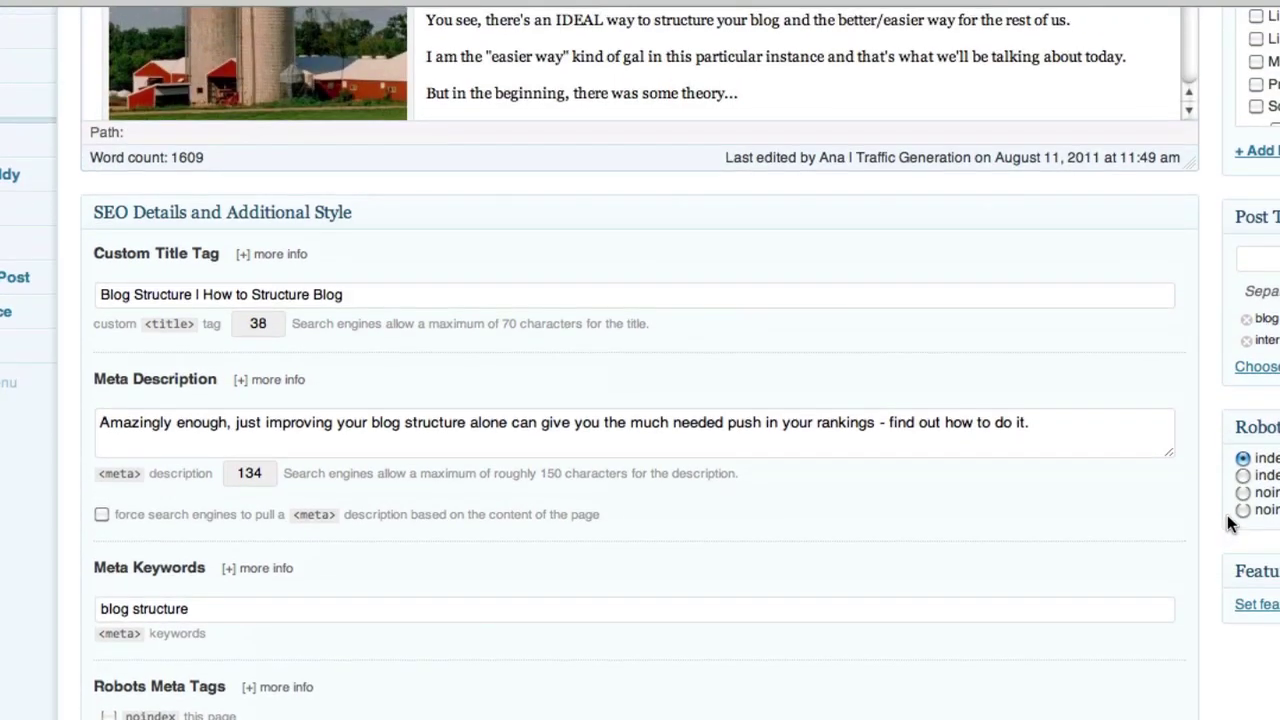
scroll(1210, 513, up, 2)
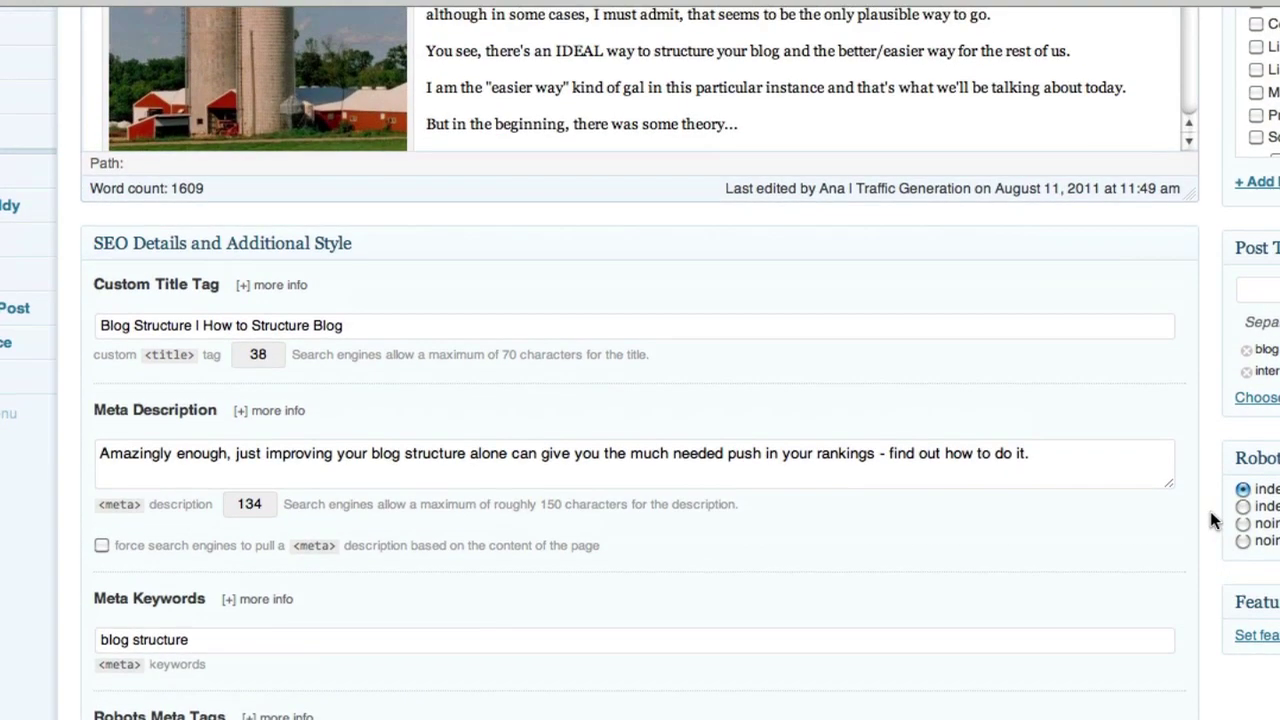